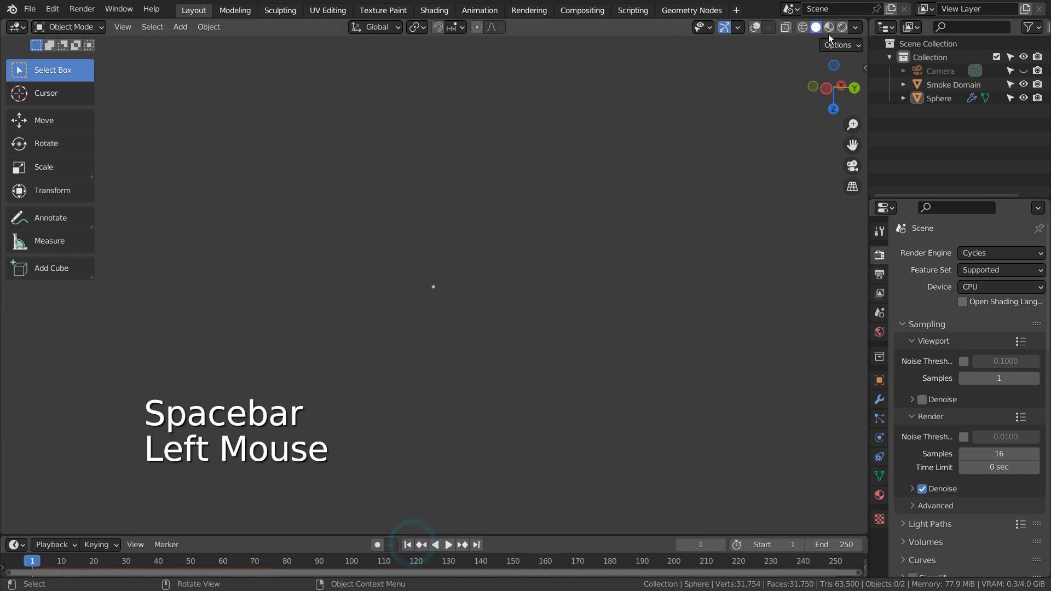
- Preview the existing smoke simulation's playback in rendered shading, and return to solid shading at the first frame
left_click(843, 27)
key("space")
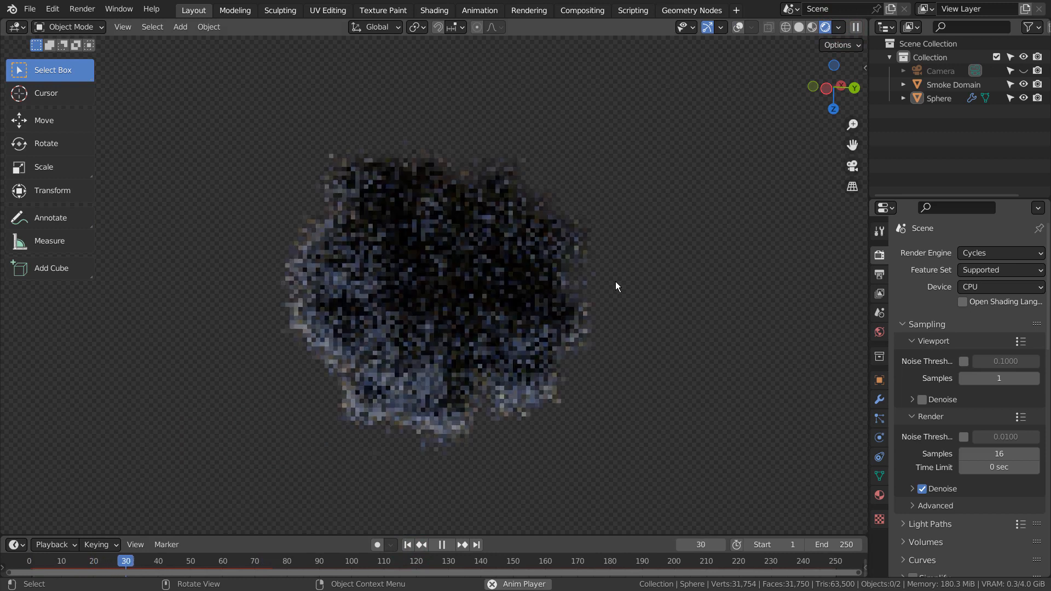
middle_click_drag(668, 325, 729, 336)
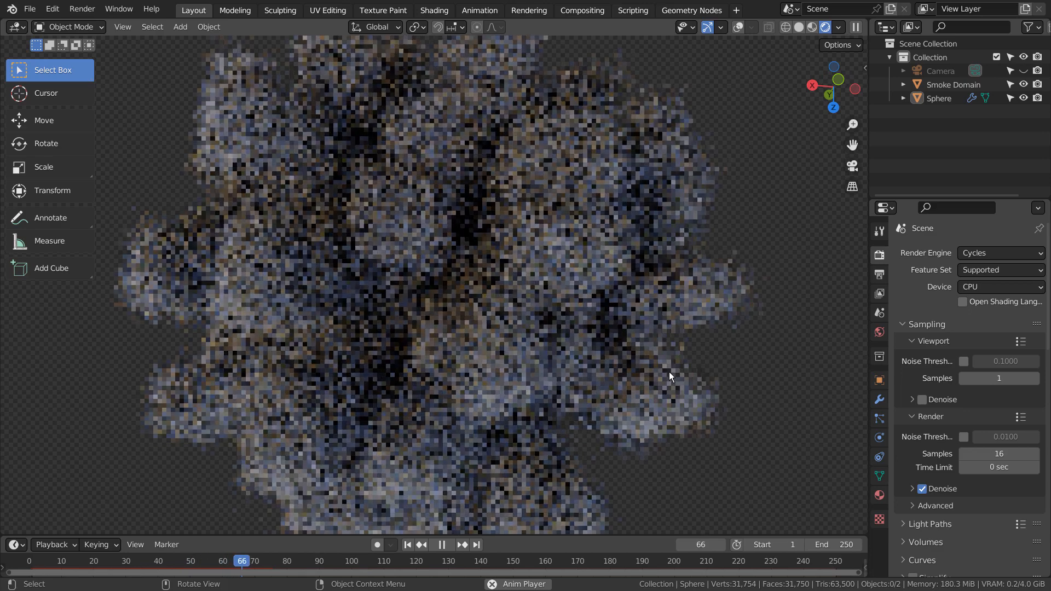
key("space")
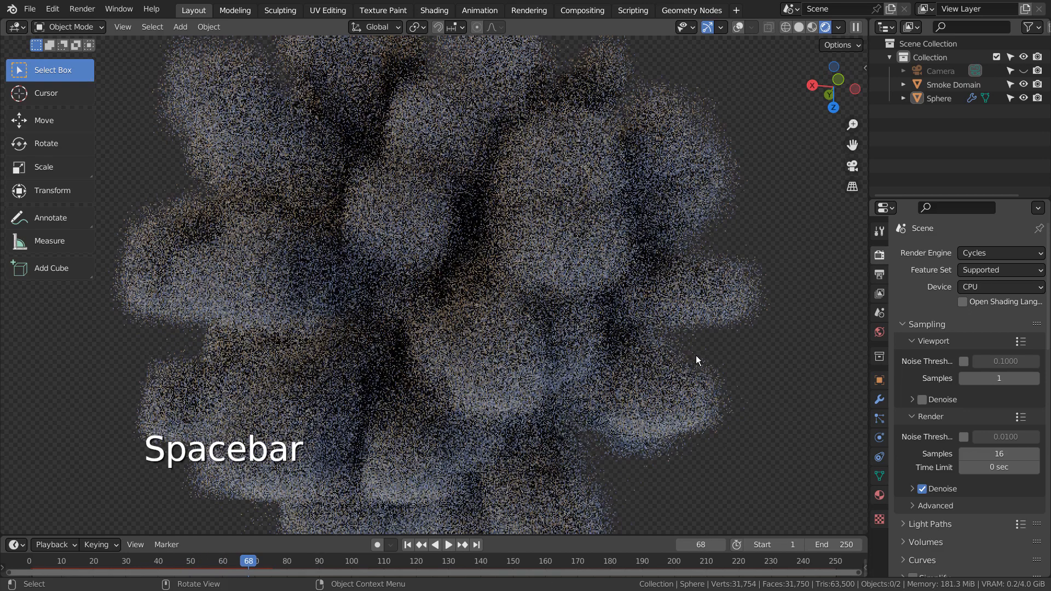
scroll(696, 359, "down", 2)
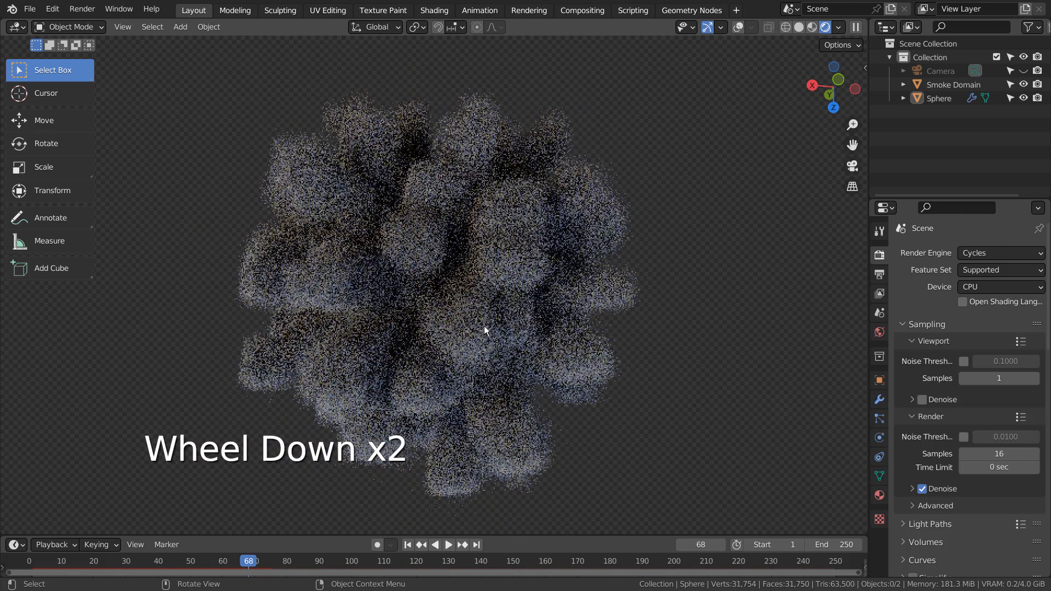
left_click(804, 27)
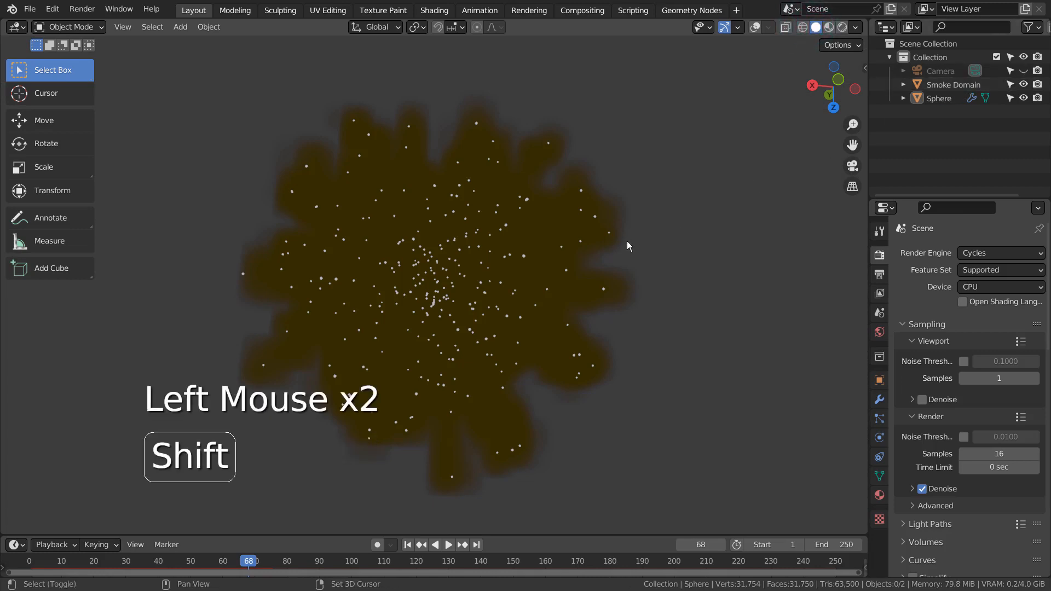
key("shift+Left")
- Move Smoke Domain and Sphere into a new collection named Collection 2 and exclude it from the view layer
double_click(951, 86)
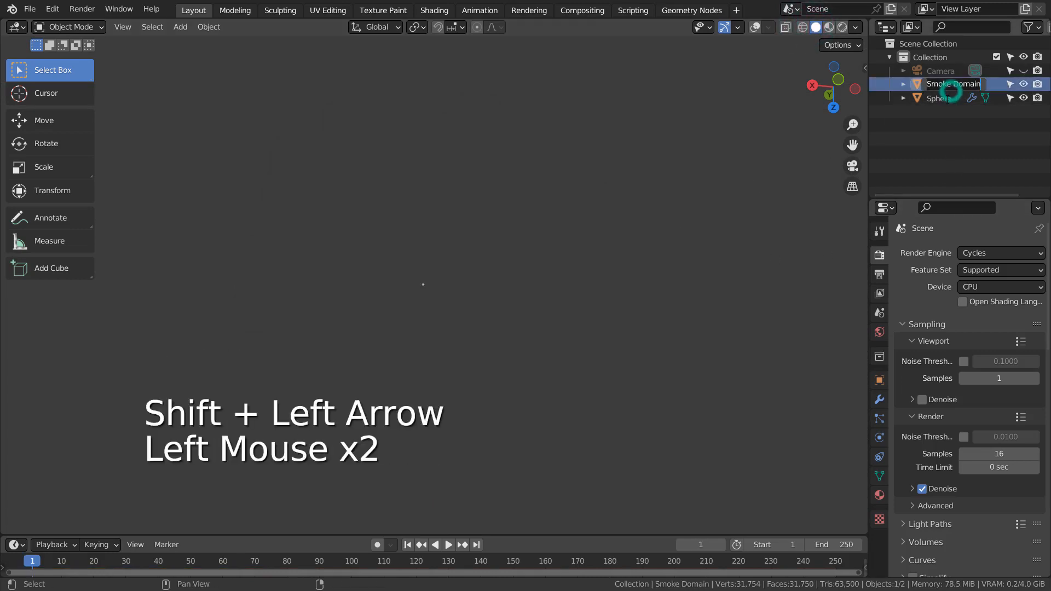
left_click(939, 99, "shift")
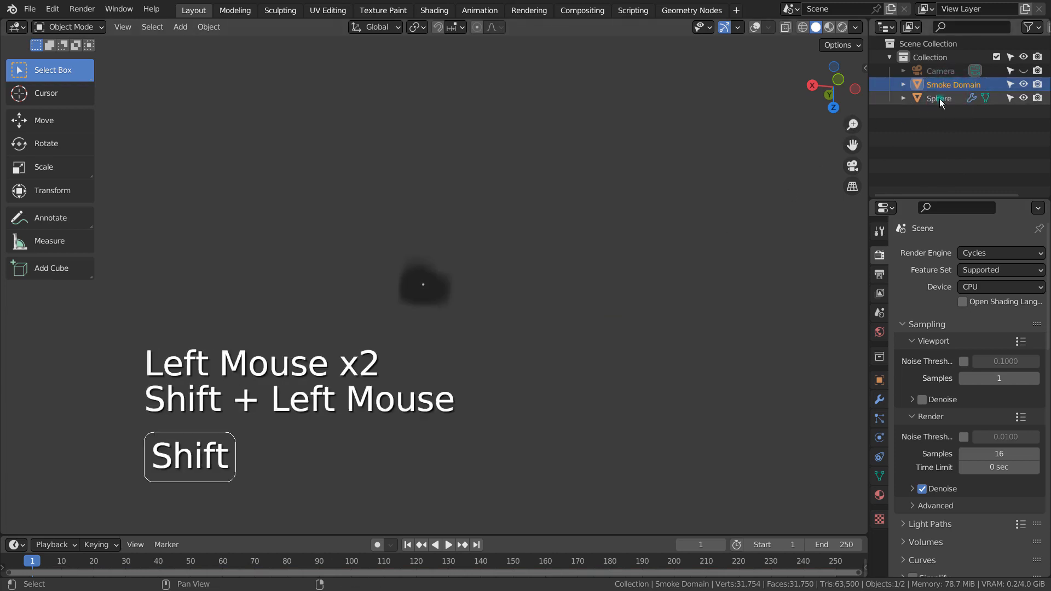
key("m")
key("Return")
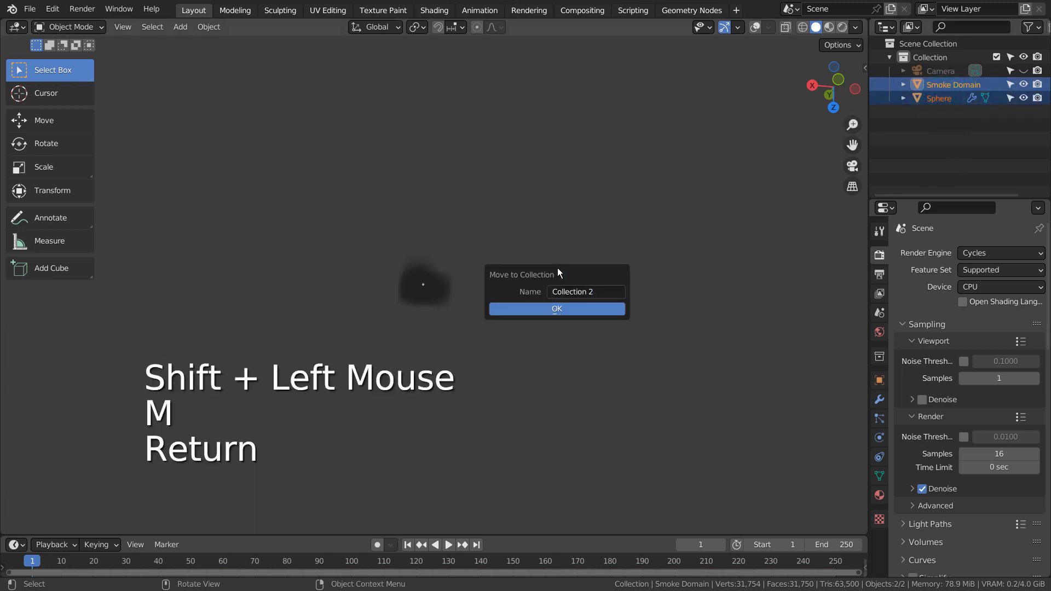
key("Return")
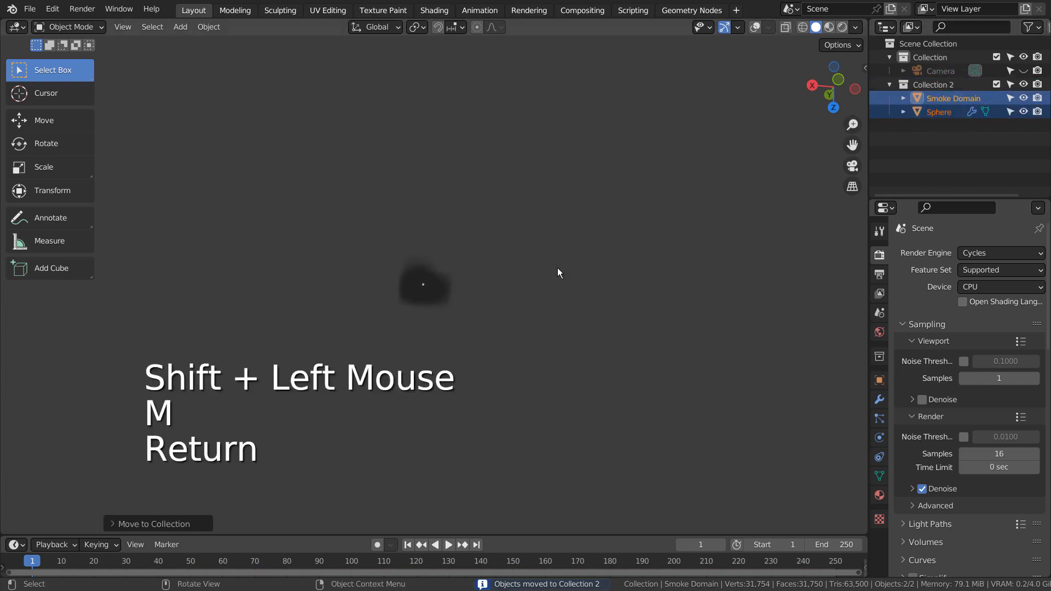
left_click(996, 84)
- Turn on the viewport overlays and add a UV sphere to the first collection
left_click(930, 60)
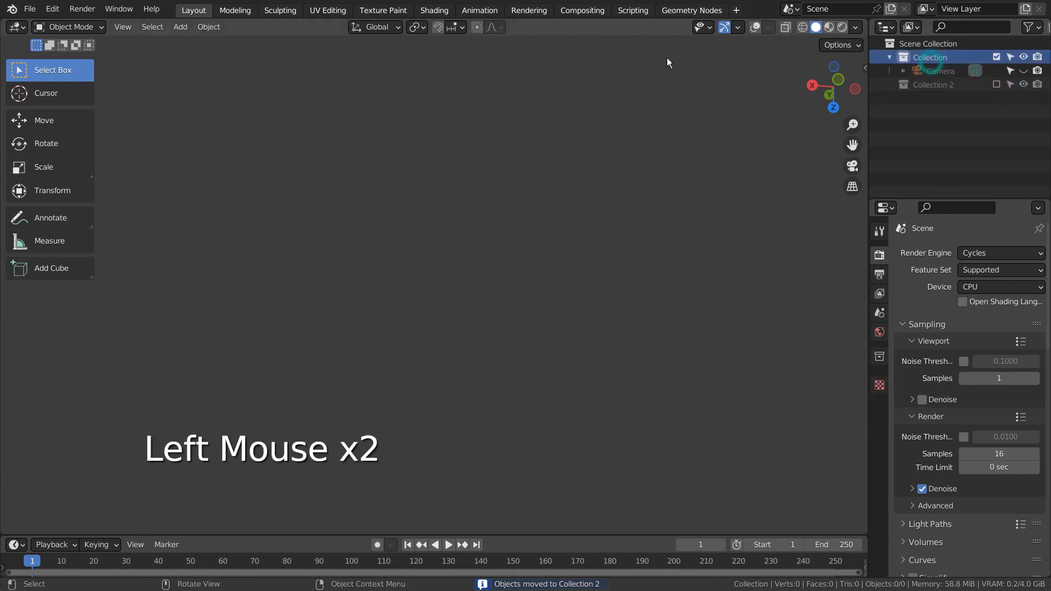
left_click(755, 27)
middle_click_drag(695, 142, 654, 222)
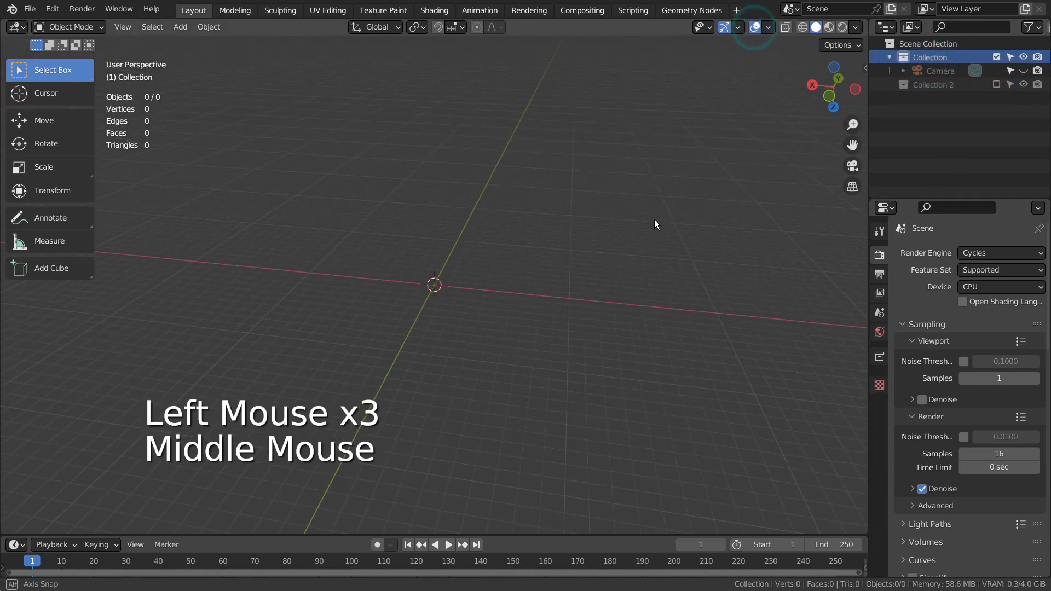
key("shift+a")
mouse_move(591, 189)
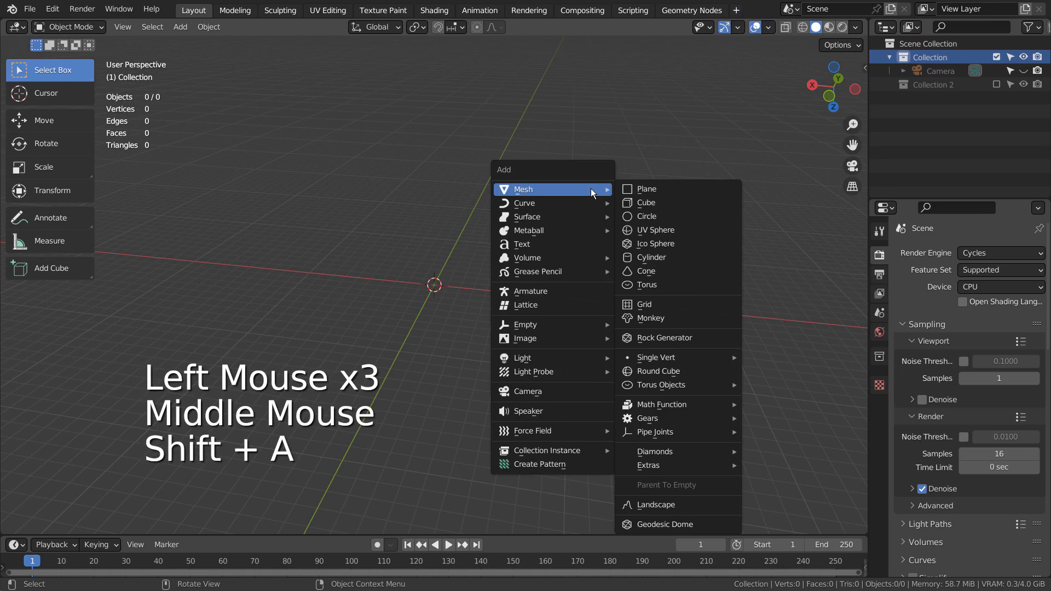
left_click(661, 232)
scroll(547, 292, "up", 4)
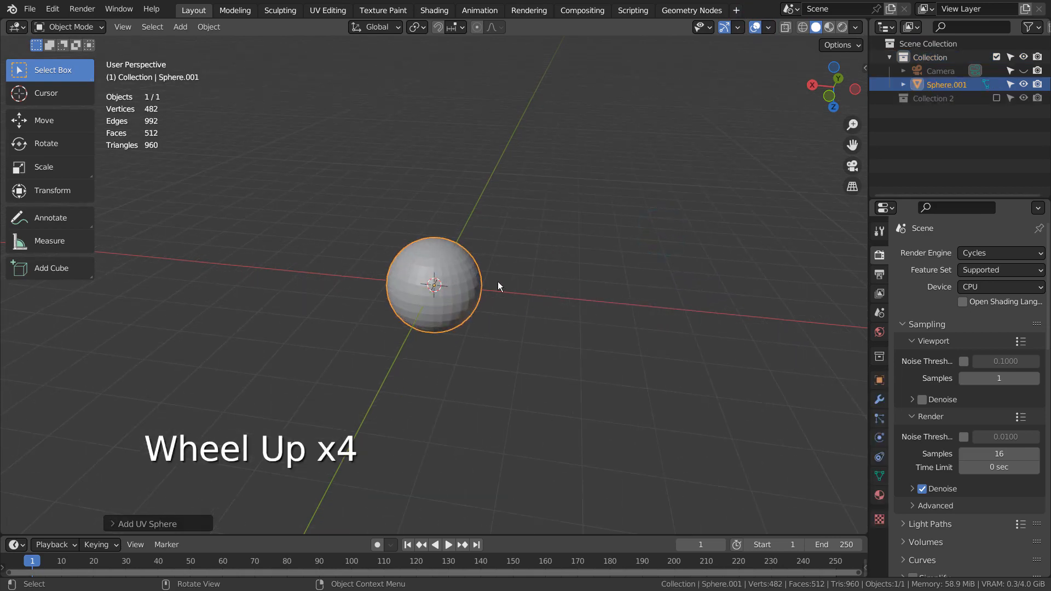
- Apply the Quick Smoke effect to the new UV sphere
key("F3")
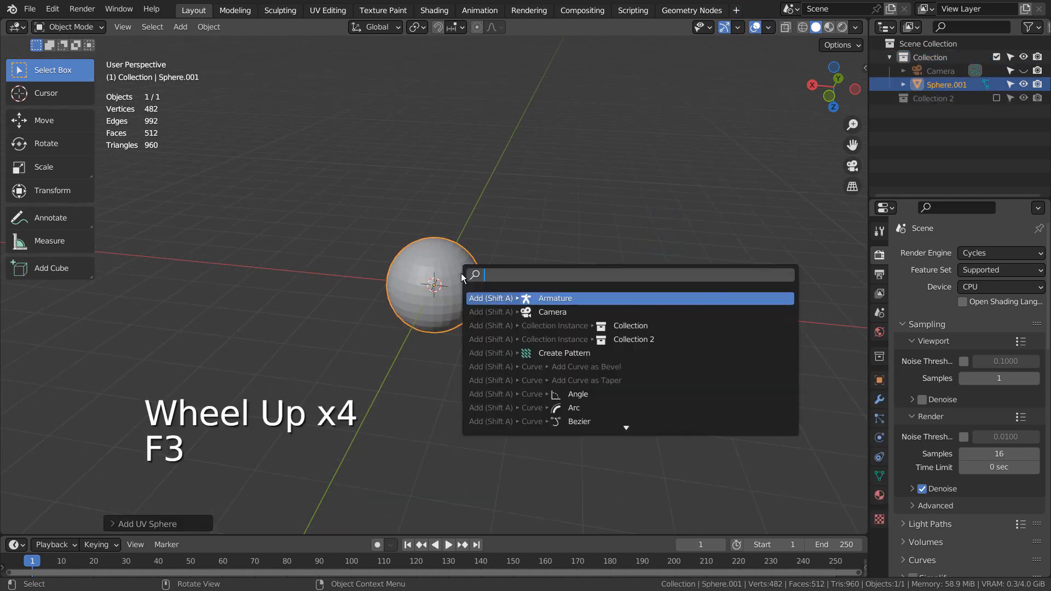
type("q")
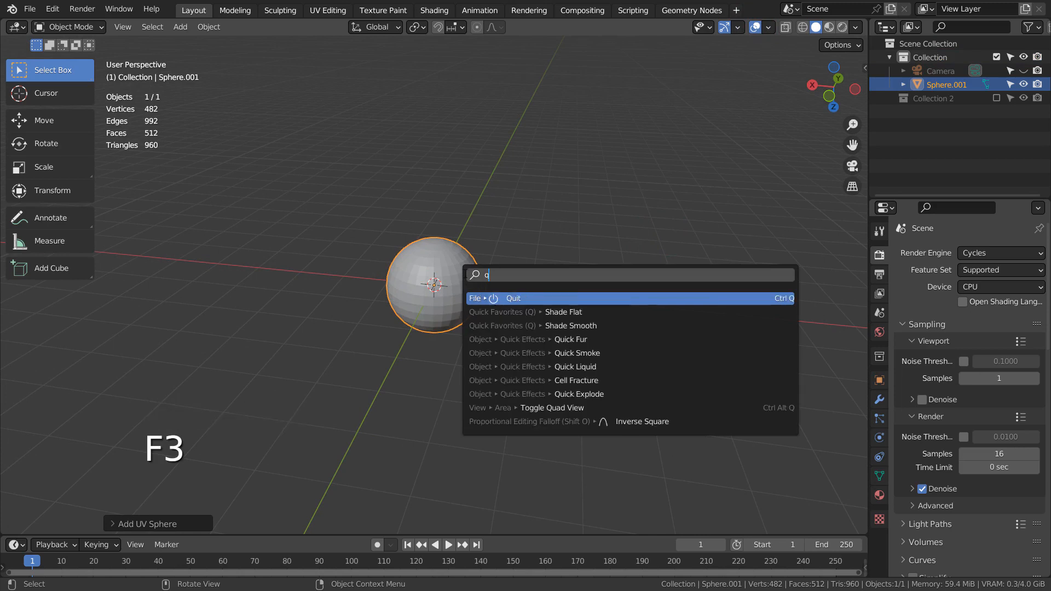
left_click(579, 352)
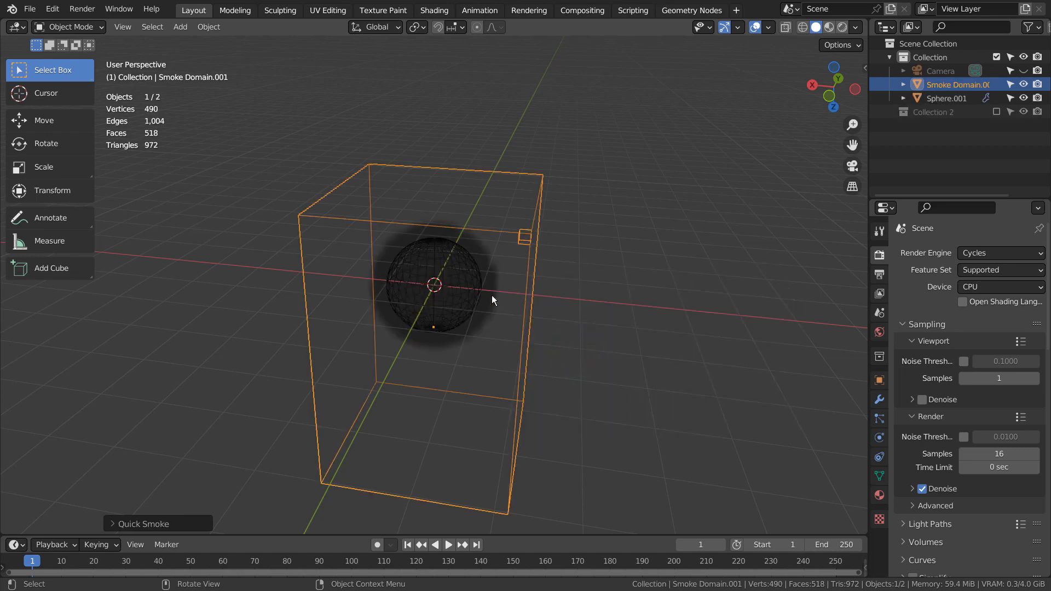
- Add an emitter particle system to the new sphere
left_click(450, 276)
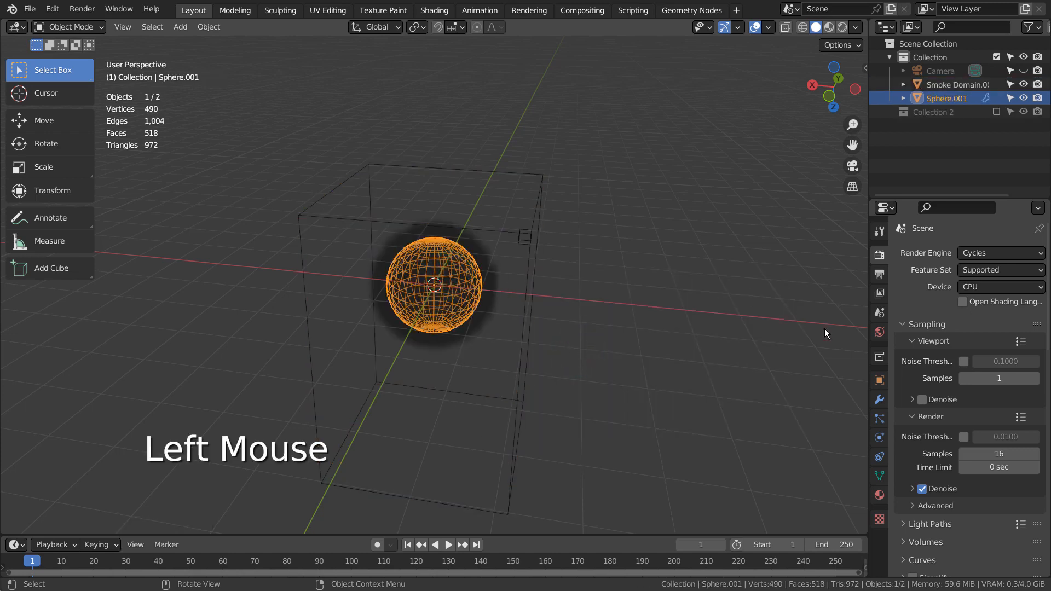
left_click(879, 417)
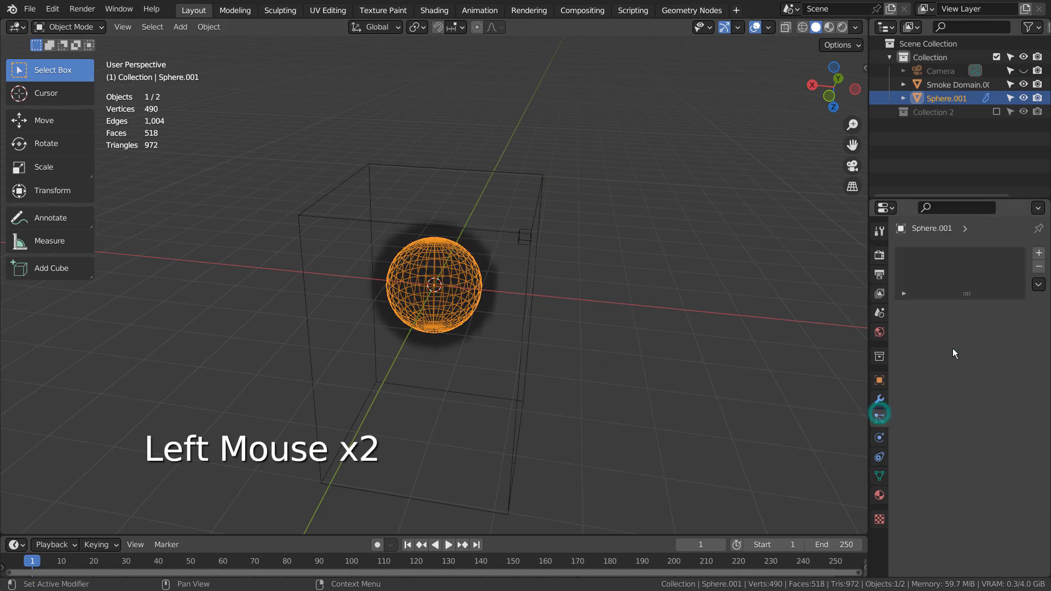
left_click(1038, 254)
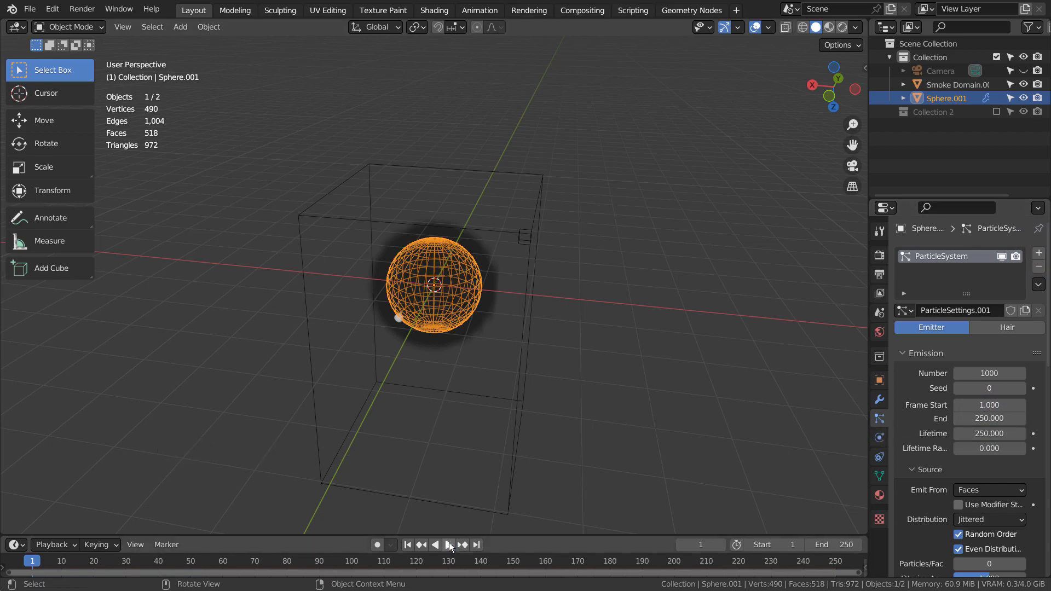
- Play the animation to inspect the sphere's particle emission from another angle, and return to the first frame
left_click(449, 545)
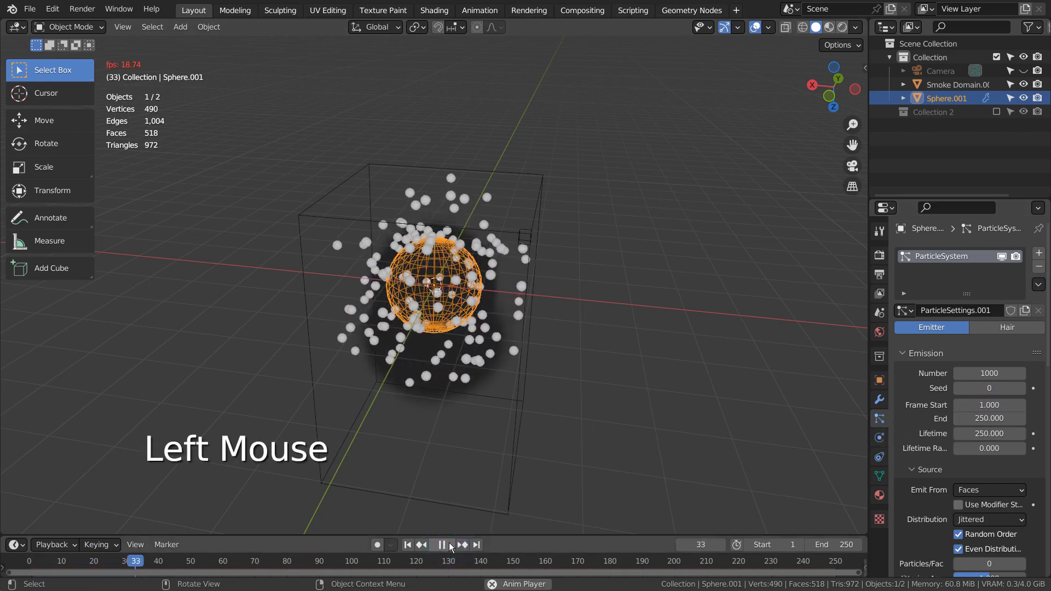
middle_click_drag(684, 392, 589, 392)
left_click(442, 545)
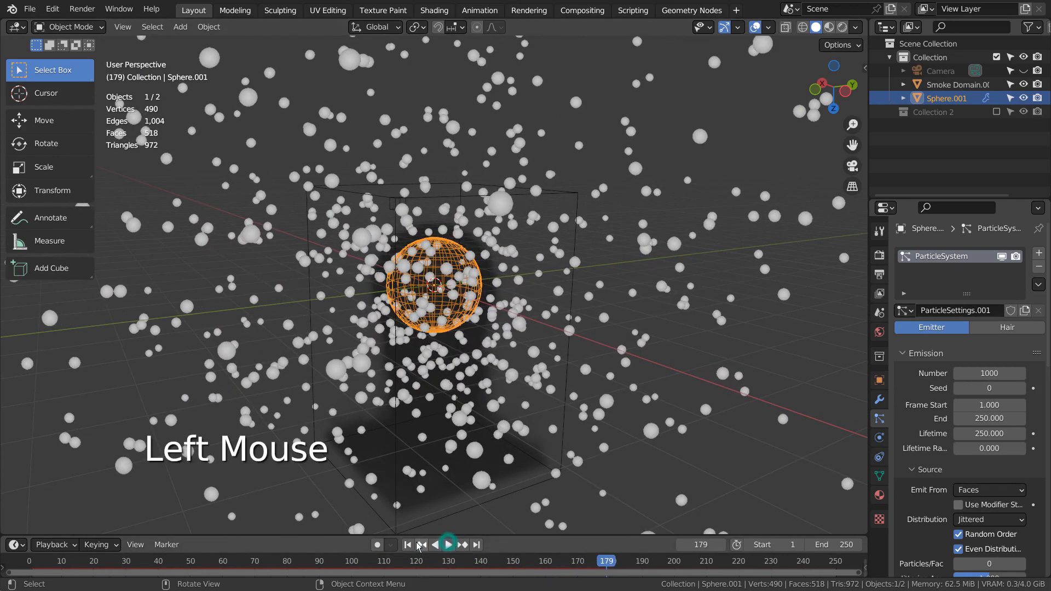
left_click(409, 545)
- Try the particle playback with scene gravity enabled, and turn gravity back off
left_click(879, 315)
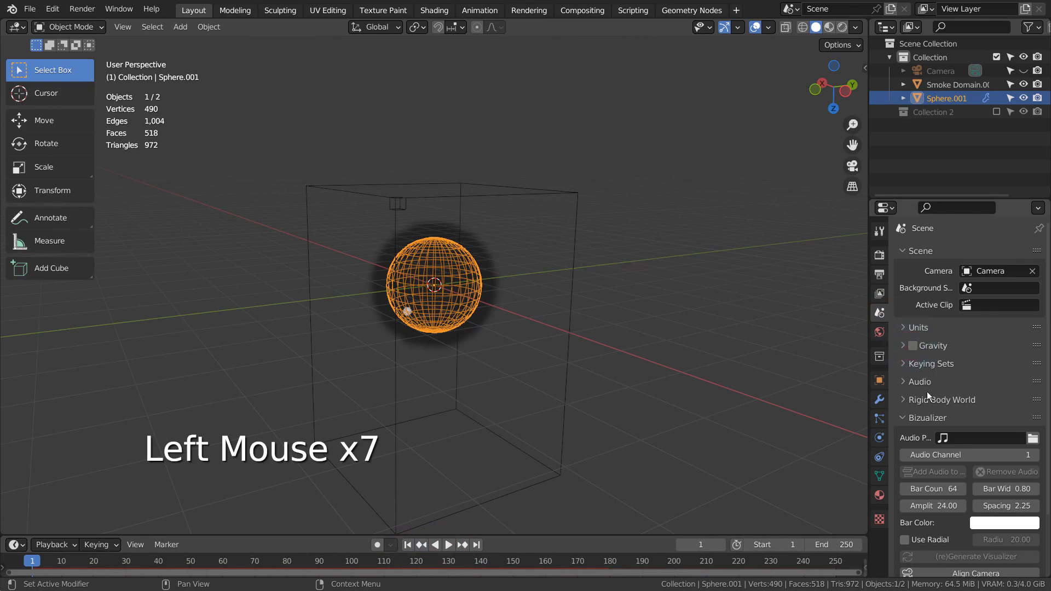
left_click(912, 345)
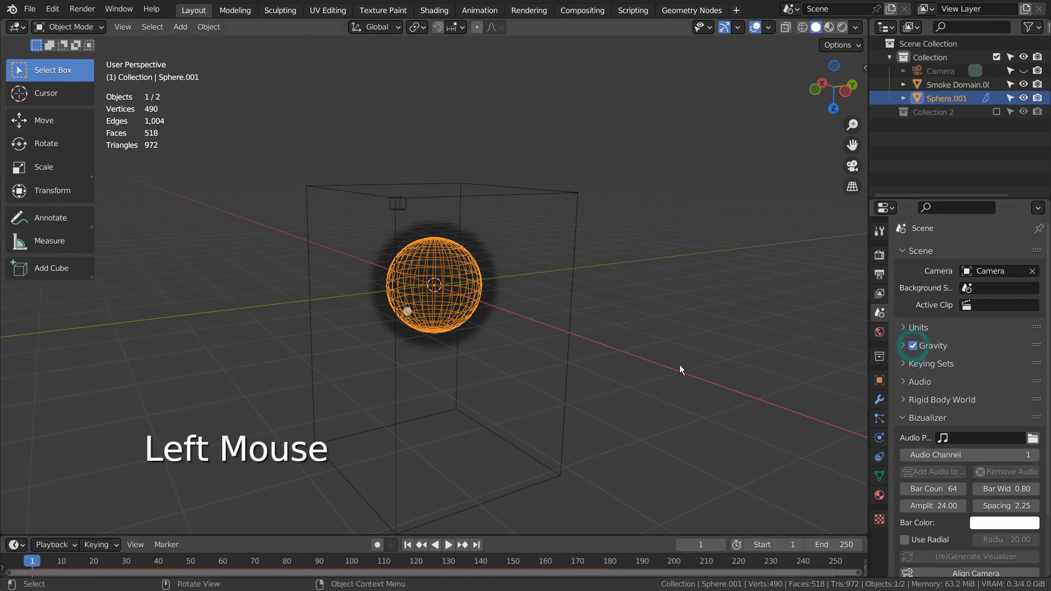
key("space")
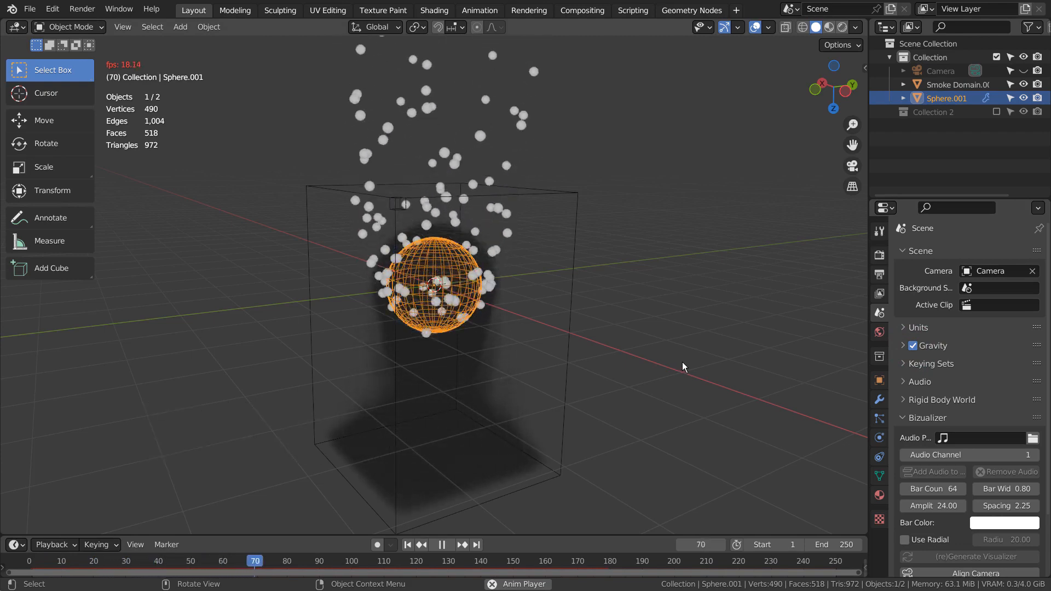
key("space")
left_click(913, 345)
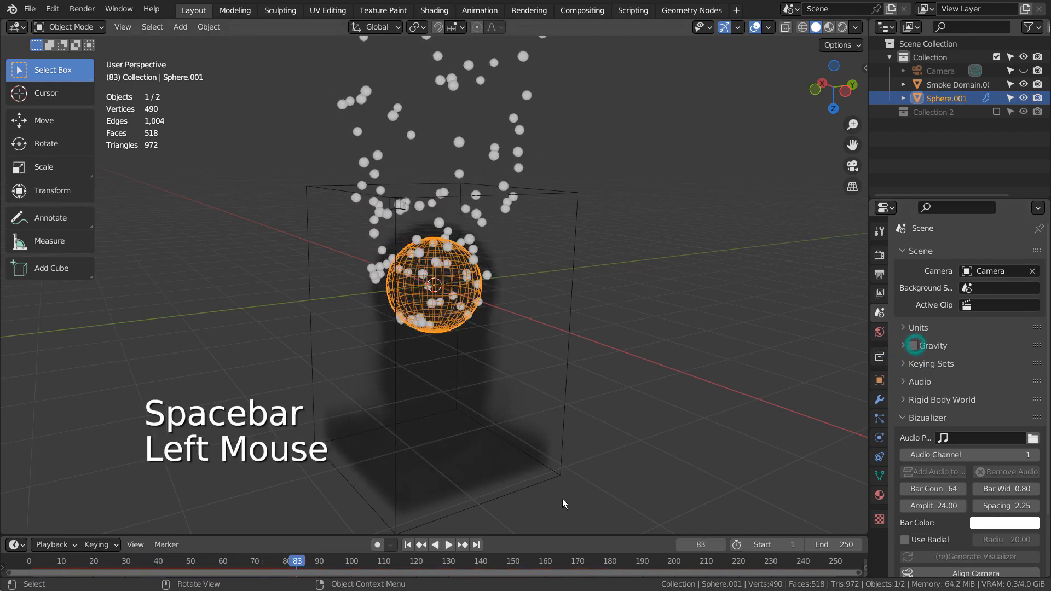
- Replay the particle animation from the first frame with gravity disabled
double_click(415, 546)
key("space")
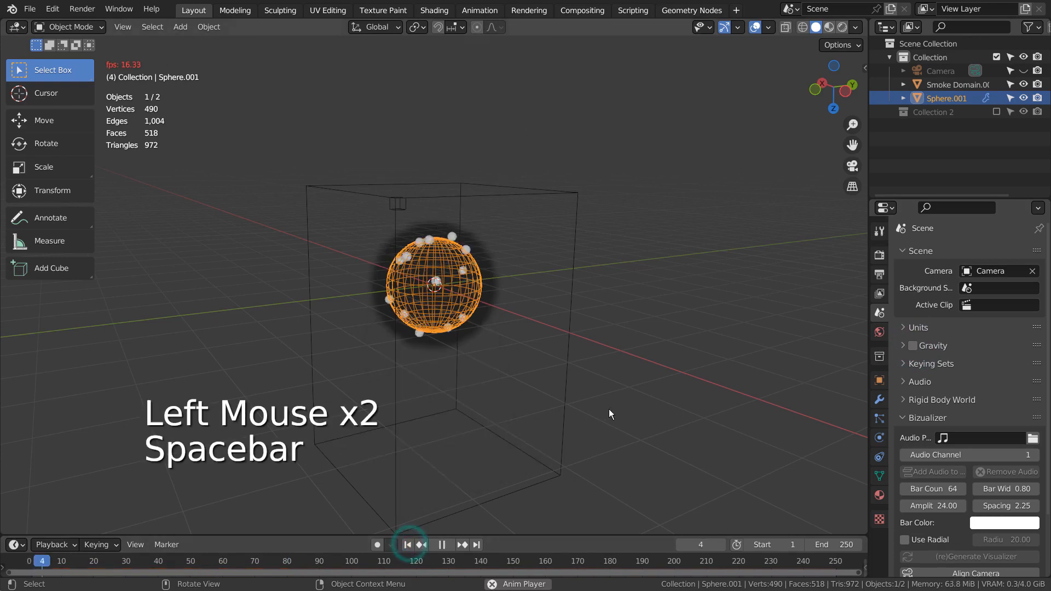
key("space")
- Scale the new smoke domain up uniformly to leave ample room around the sphere
left_click(567, 331)
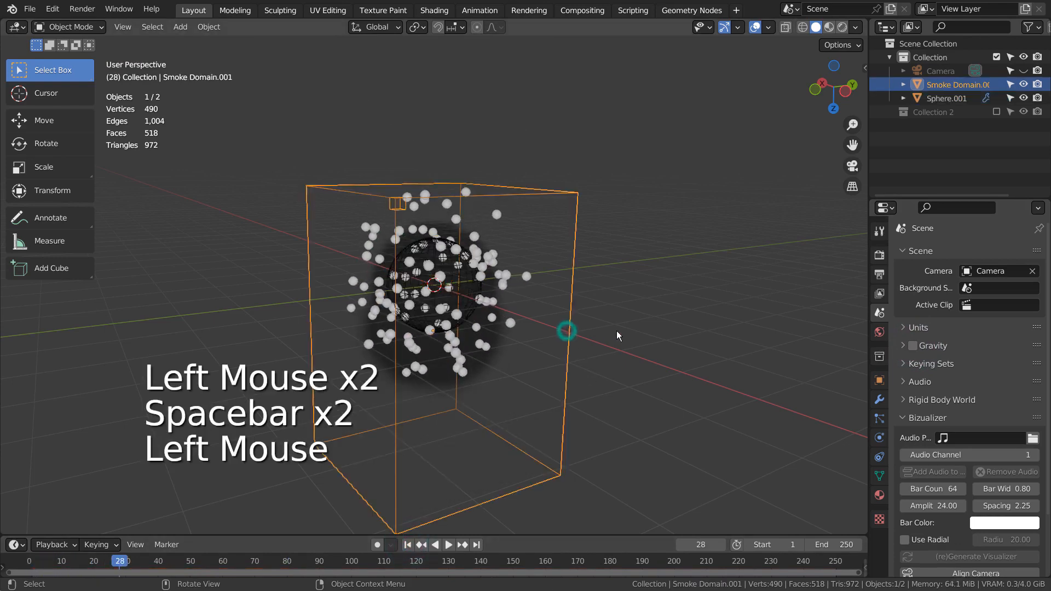
scroll(617, 330, "down", 3)
key("s")
left_click(265, 236)
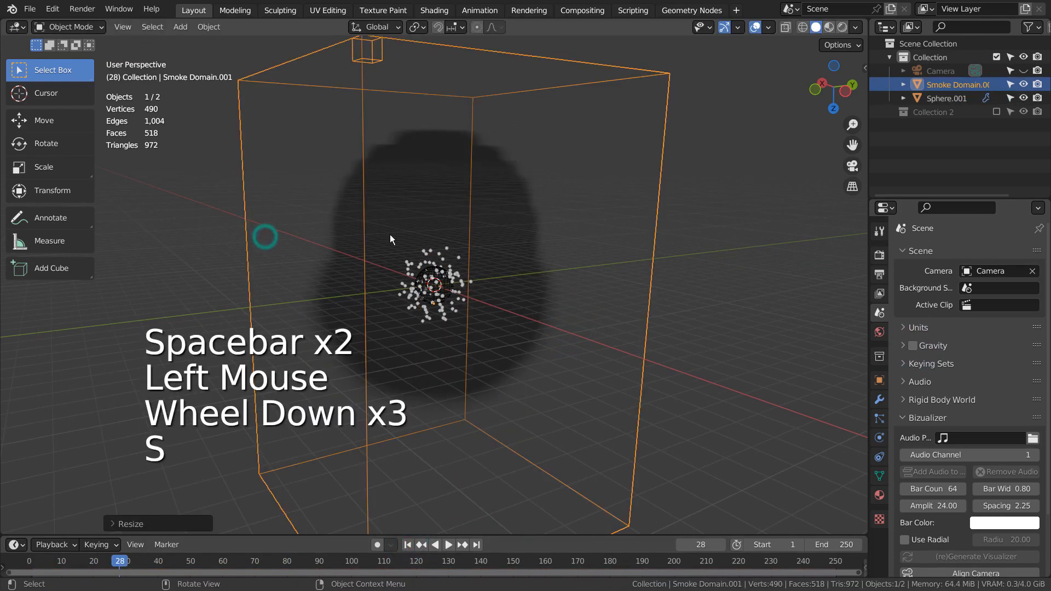
- Play the simulation from the first frame to check the smoke and particles inside the enlarged domain
left_click(413, 547)
scroll(541, 423, "up", 3)
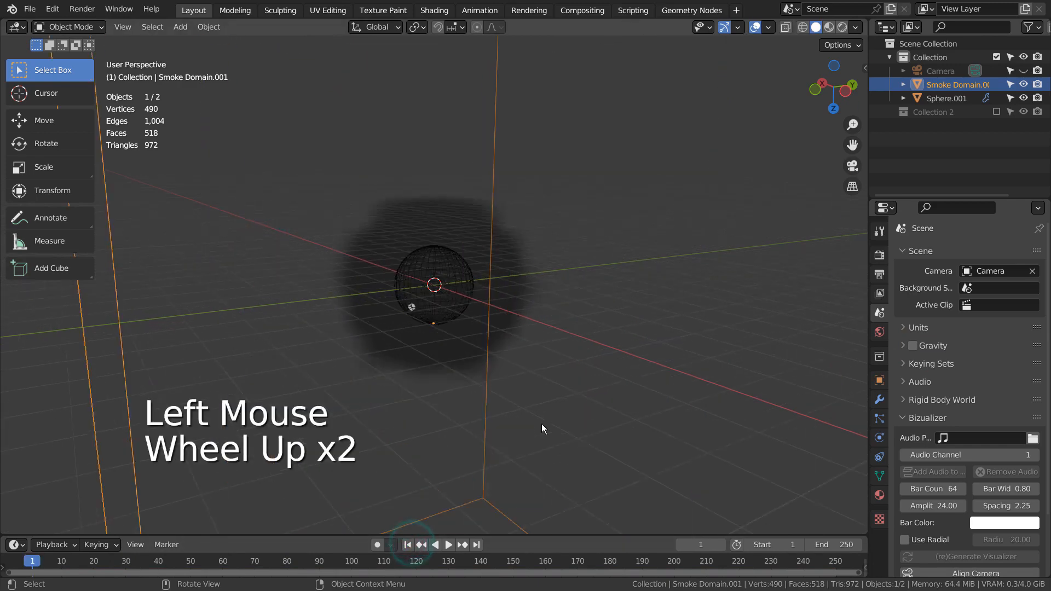
key("space")
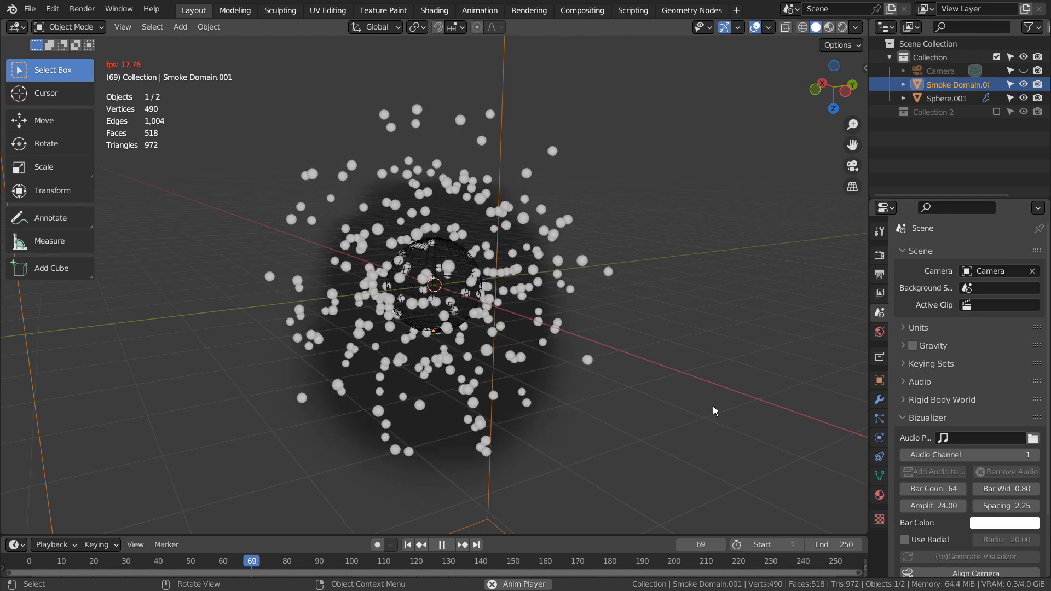
key("space")
- Set the sphere's particle normal velocity to 5 m/s and play the animation from the first frame
left_click(880, 419)
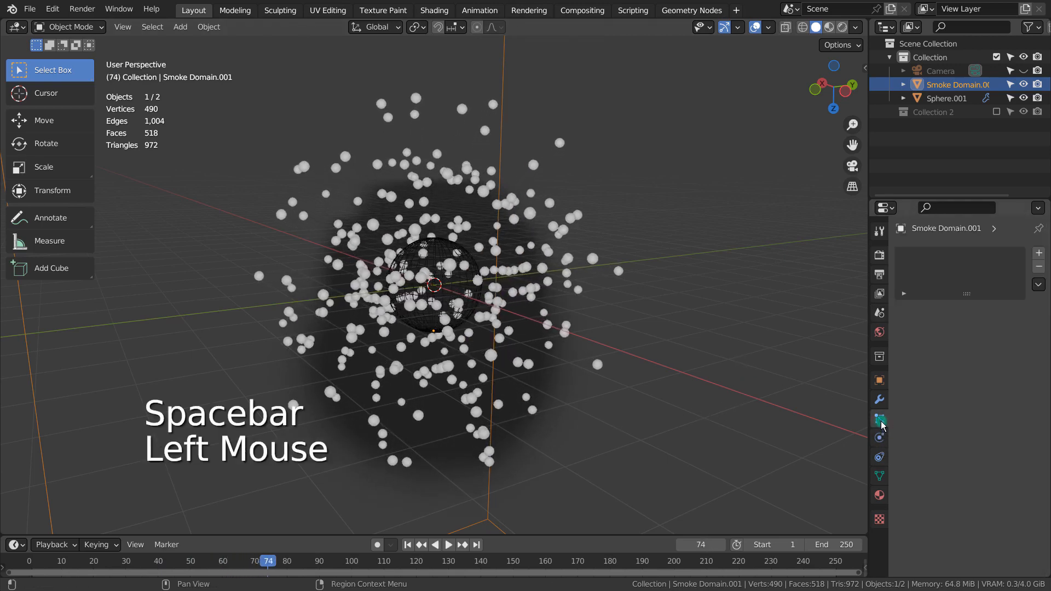
left_click(449, 278)
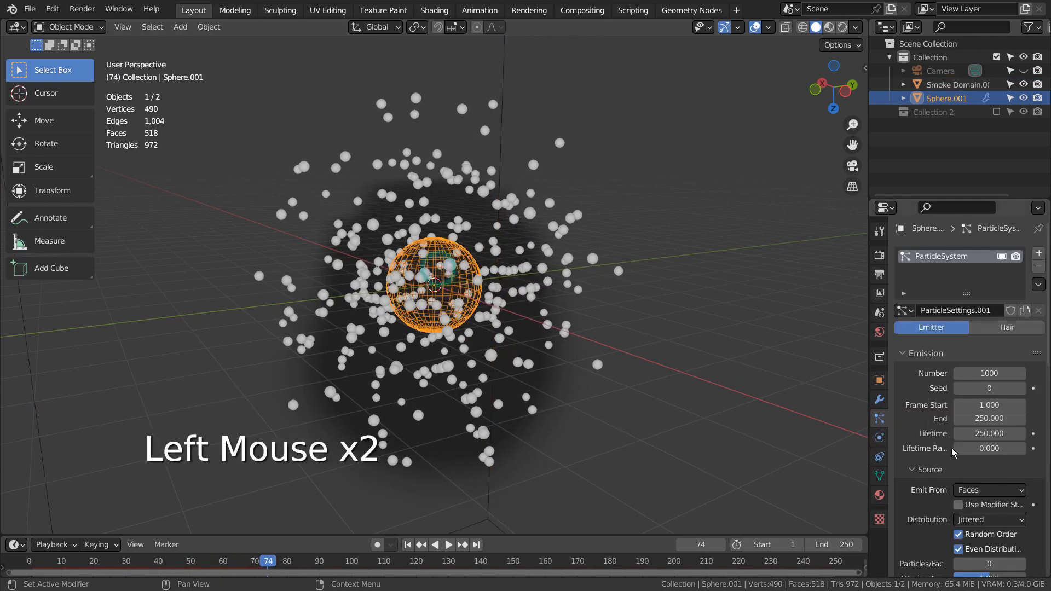
scroll(953, 452, "down", 4)
left_click(991, 420)
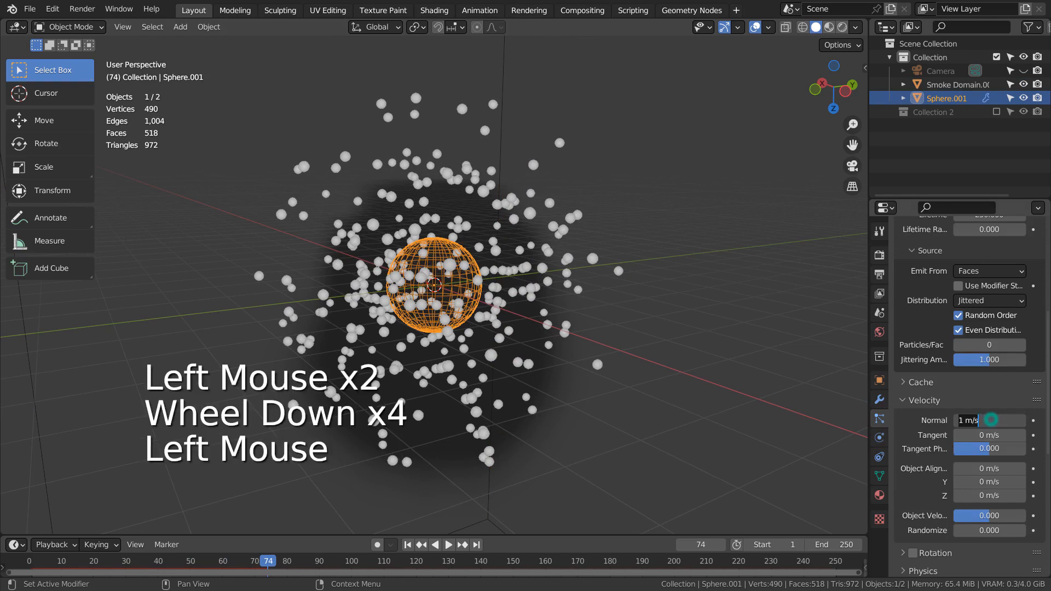
type("5")
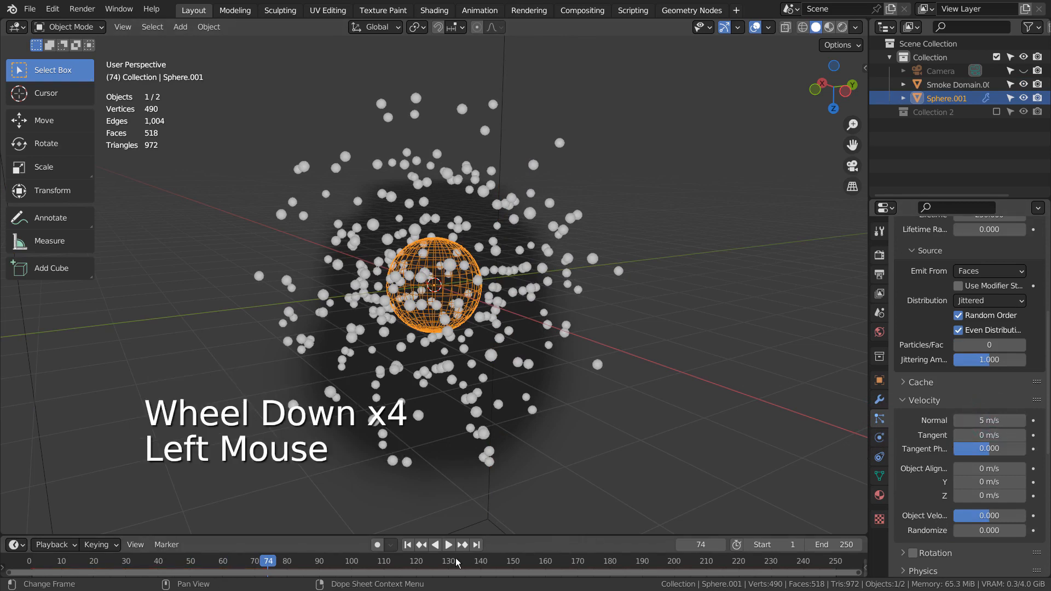
left_click(407, 545)
left_click(448, 545)
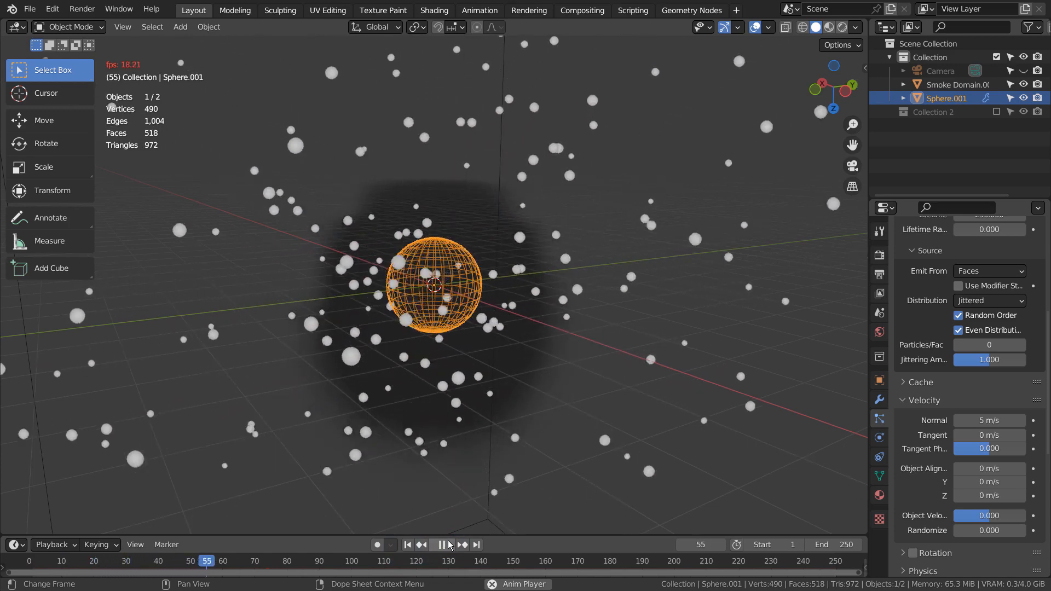
- Stop the animation and return to the first frame
left_click(448, 545)
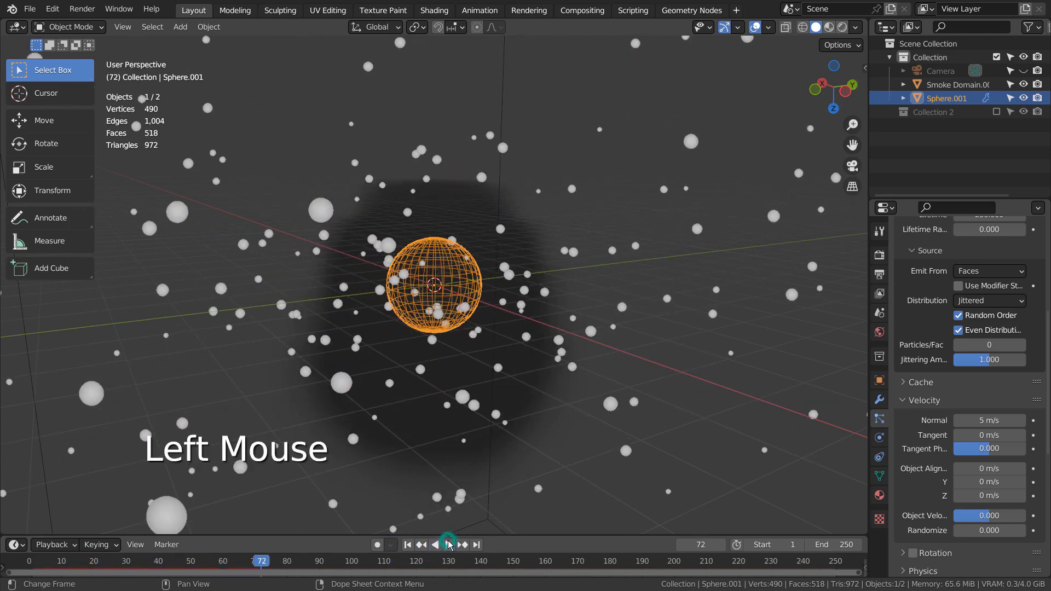
left_click(408, 544)
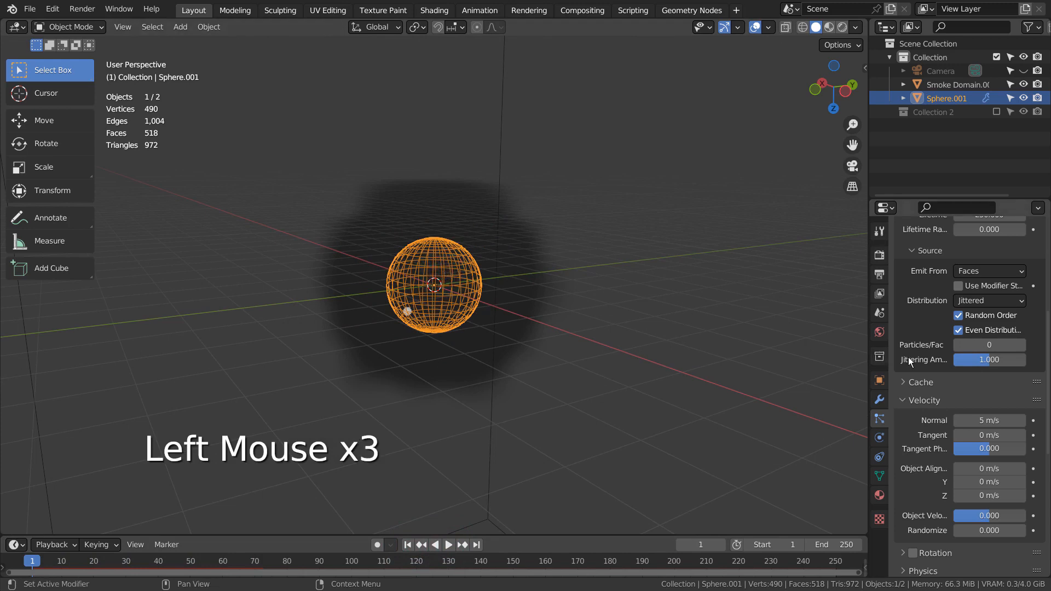
scroll(917, 360, "up", 7)
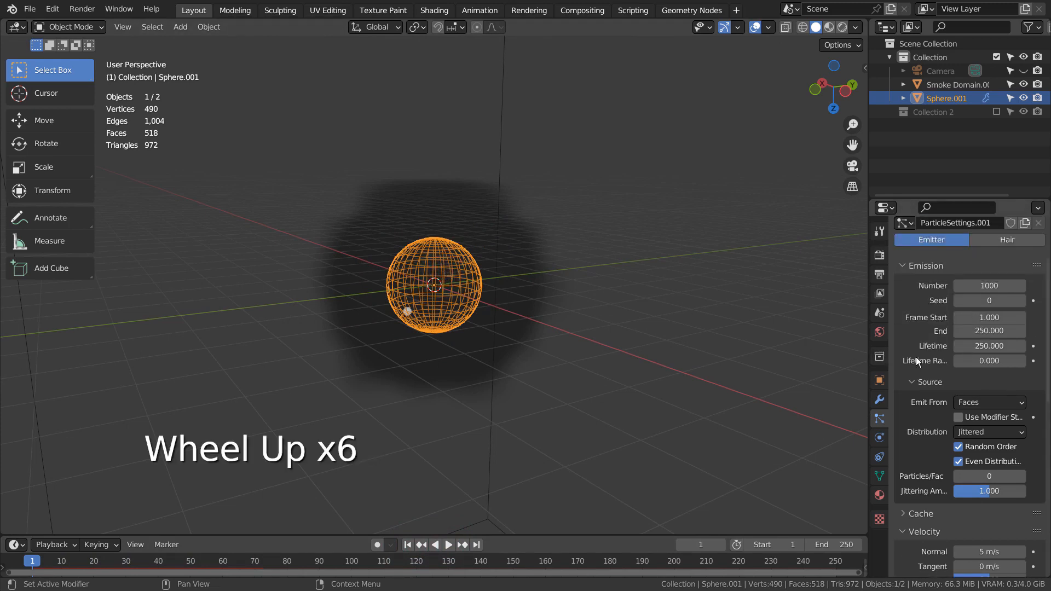
scroll(917, 362, "down", 1)
- Set the sphere's smoke flow source to Particle System and assign ParticleSystem as its emitter
left_click(879, 437)
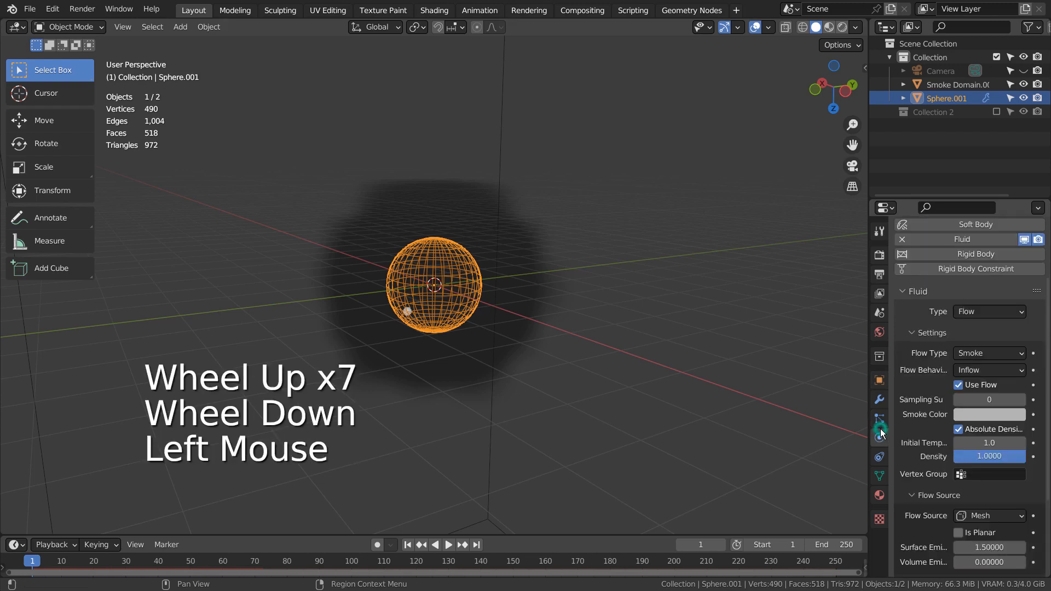
scroll(922, 409, "down", 5)
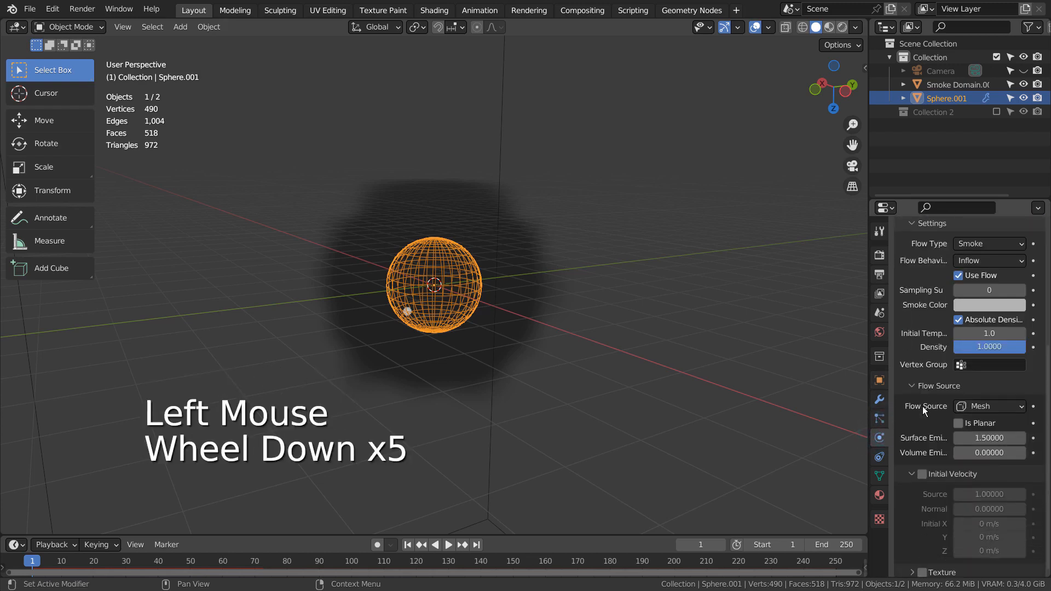
left_click(980, 405)
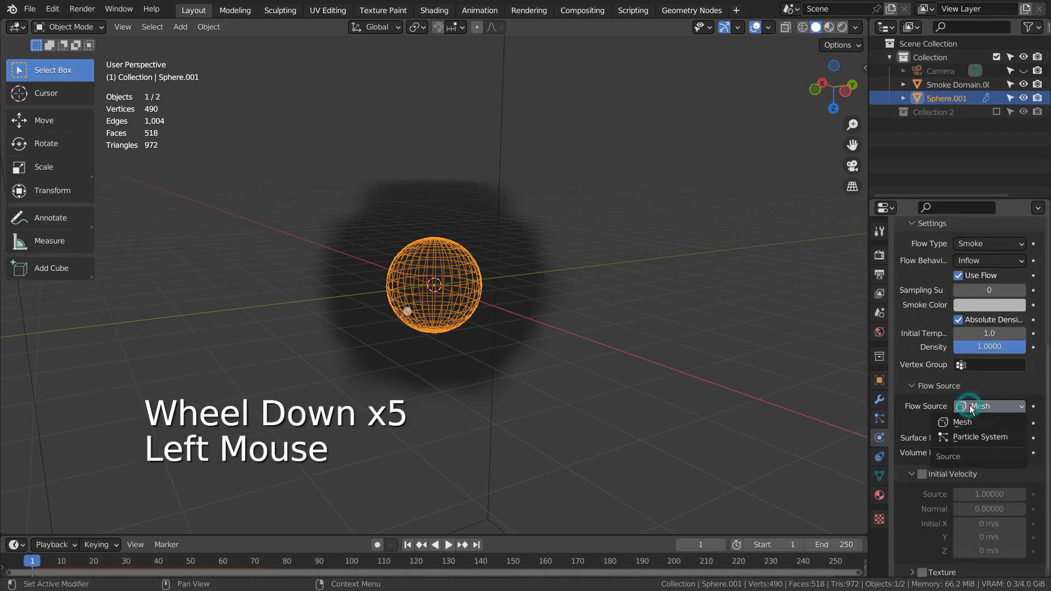
left_click(970, 436)
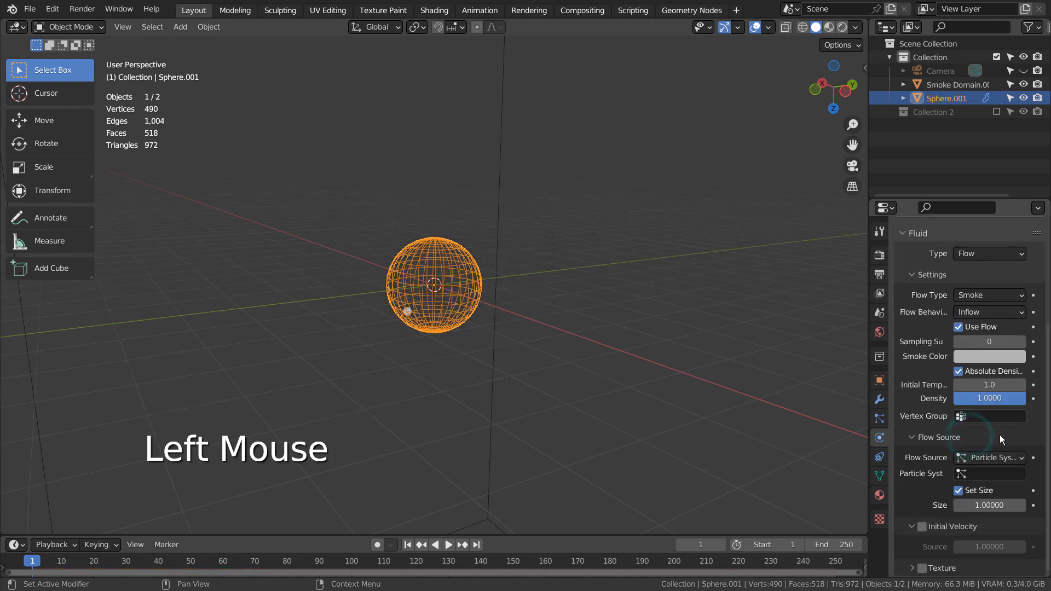
scroll(999, 435, "down", 4)
left_click(964, 474)
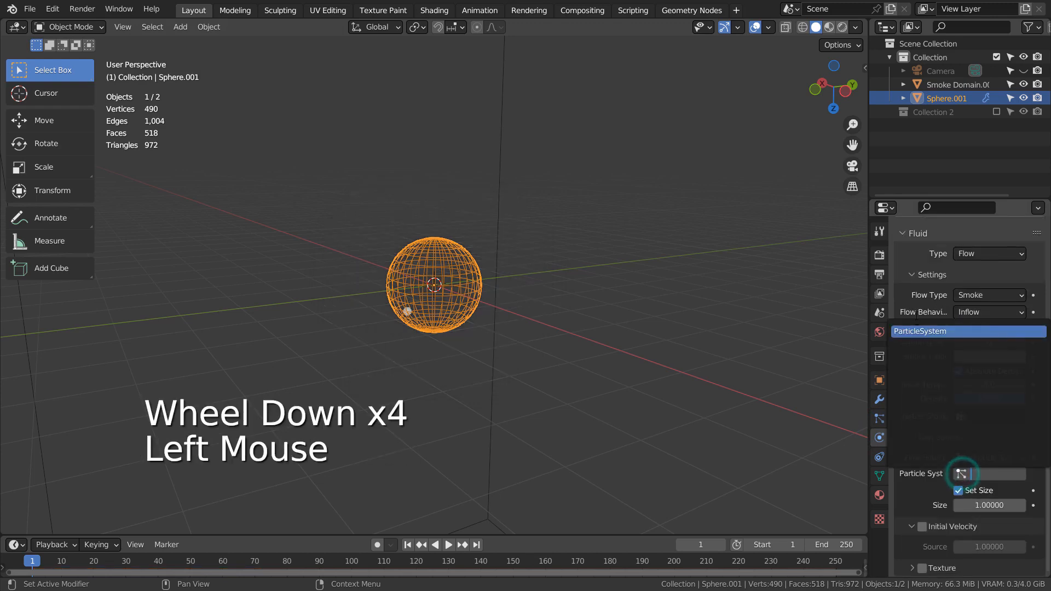
left_click(919, 331)
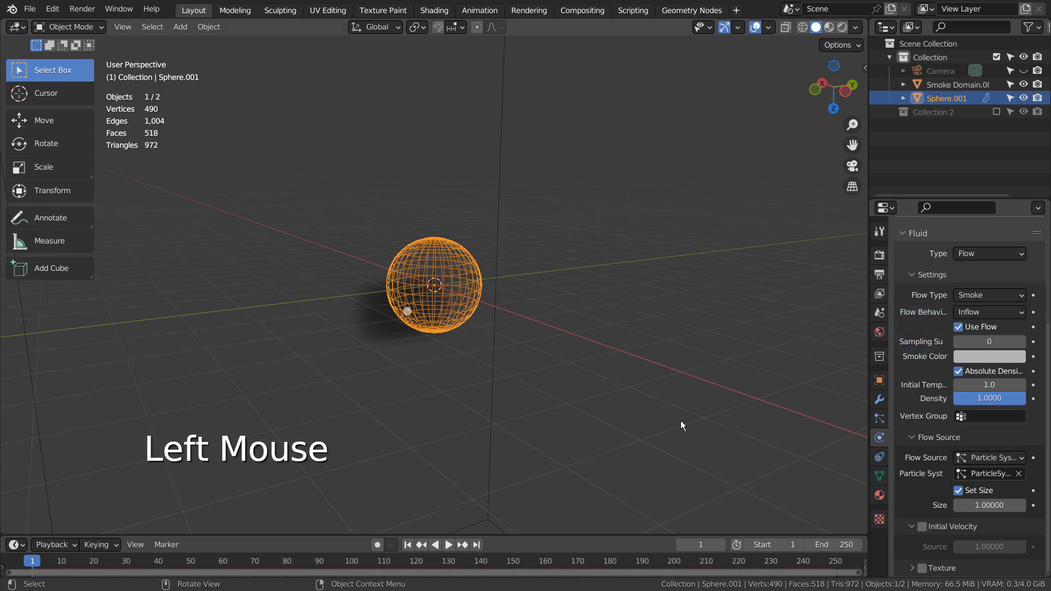
- Play the particle-driven smoke from the first frame, inspect the whole domain from another angle, and stop at frame 34
left_click(408, 545)
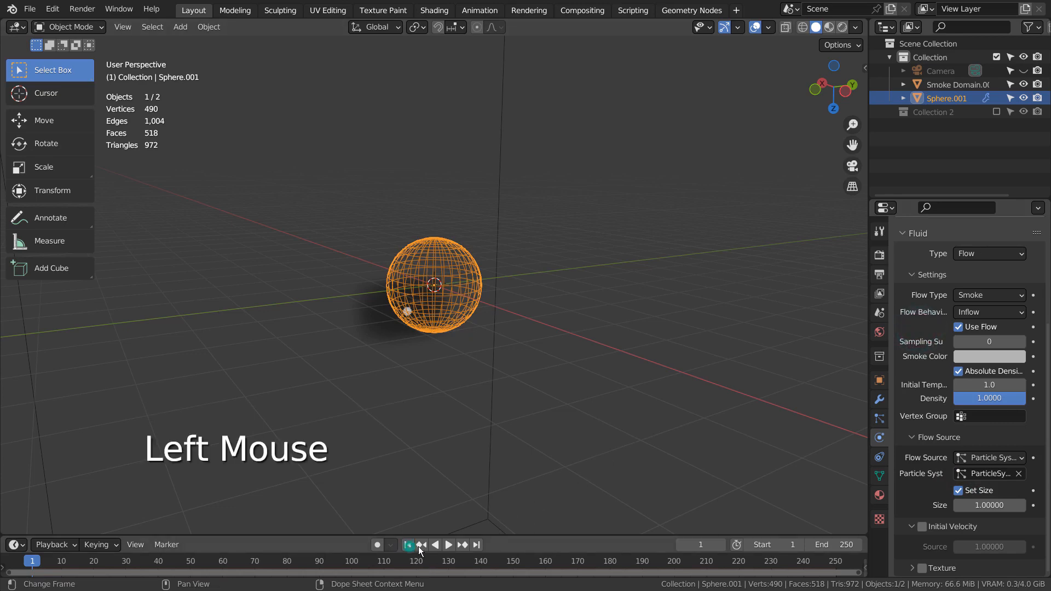
left_click(448, 545)
scroll(593, 437, "down", 3)
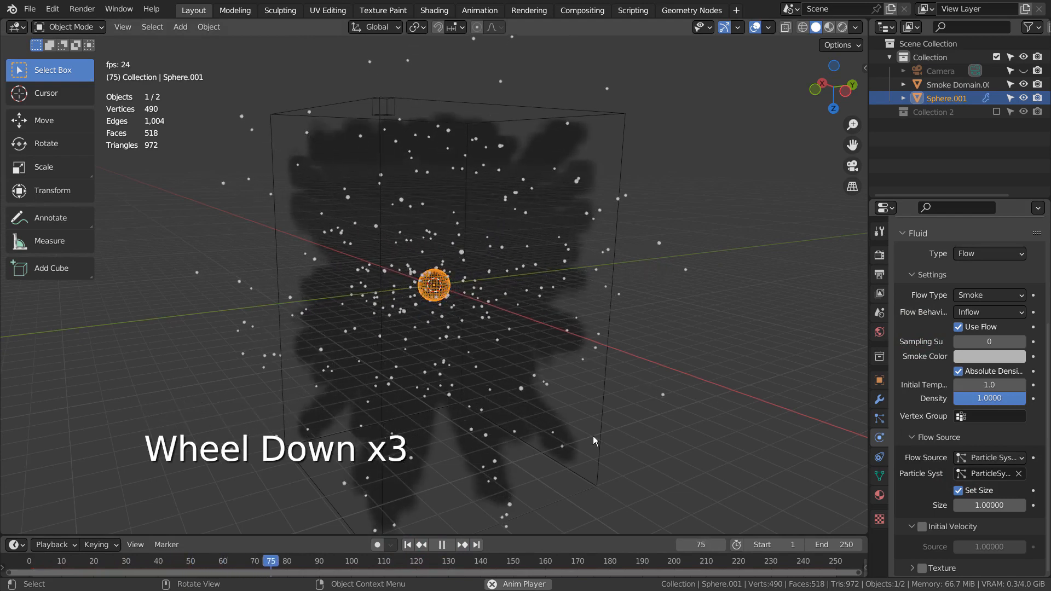
scroll(593, 436, "down", 2)
middle_click_drag(682, 402, 510, 519)
left_click(408, 544)
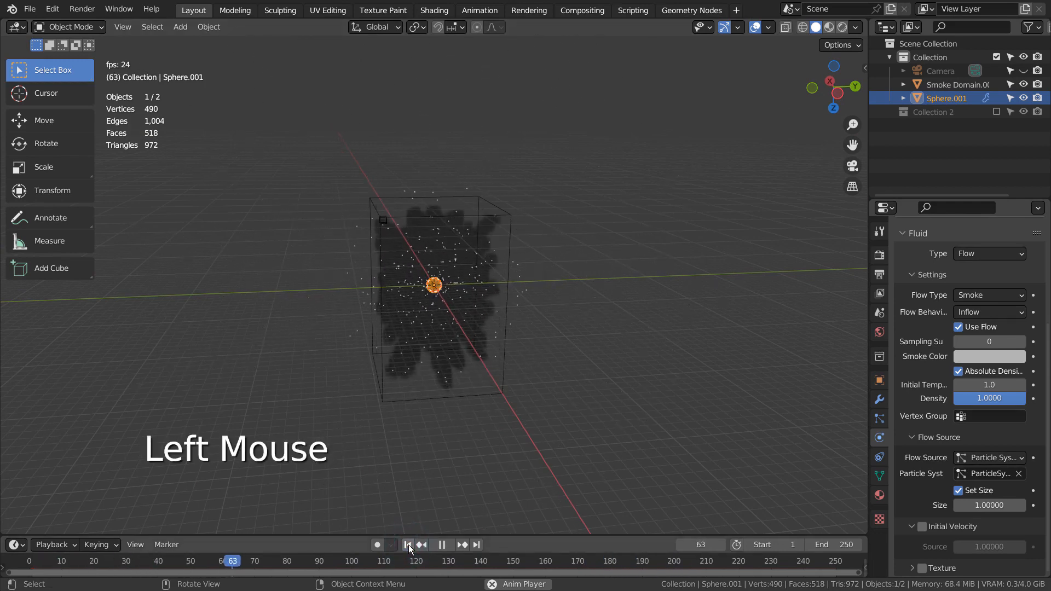
left_click(408, 545)
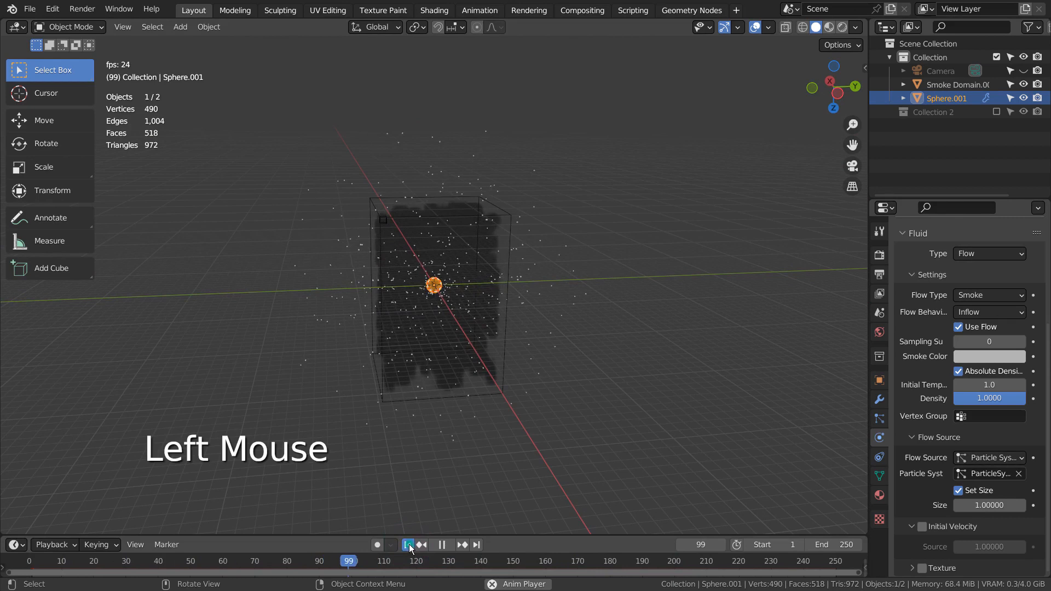
left_click(447, 545)
- Add a Vortex force field at the centre of the sphere and set its strength to 15
key("shift+a")
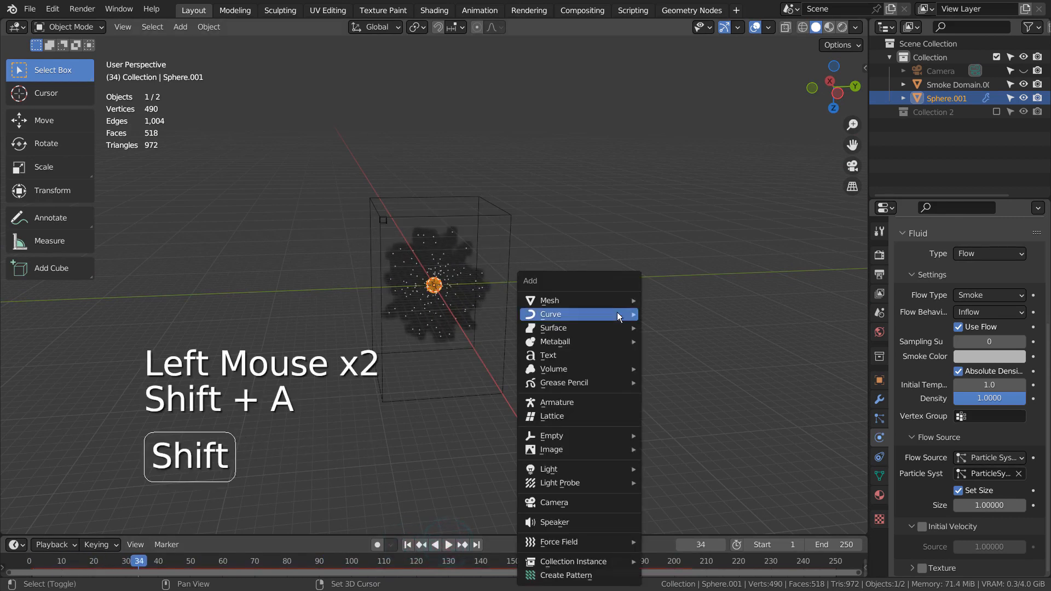
mouse_move(599, 541)
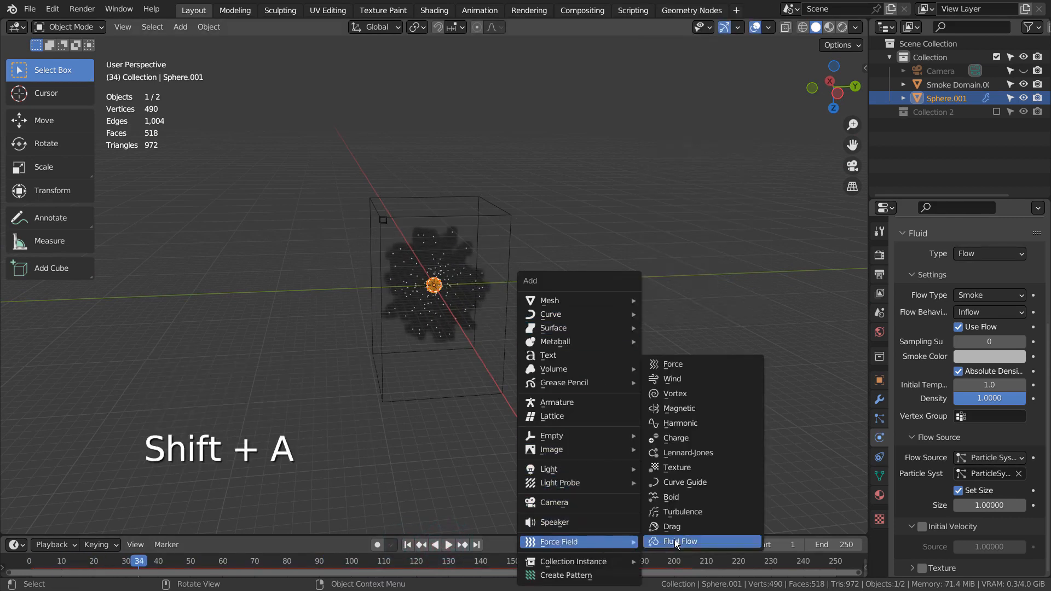
left_click(728, 397)
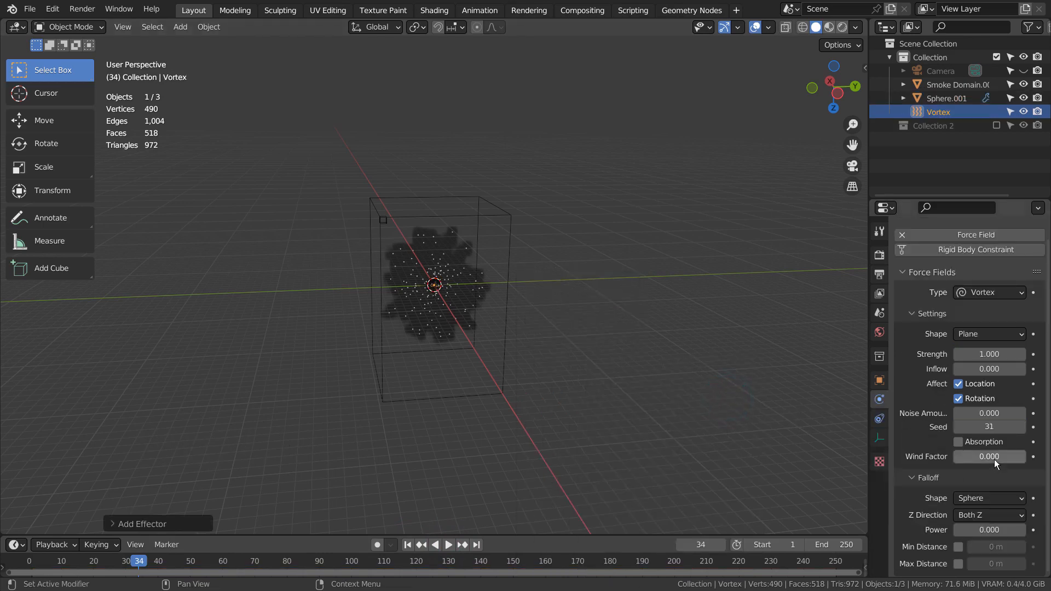
left_click(879, 438)
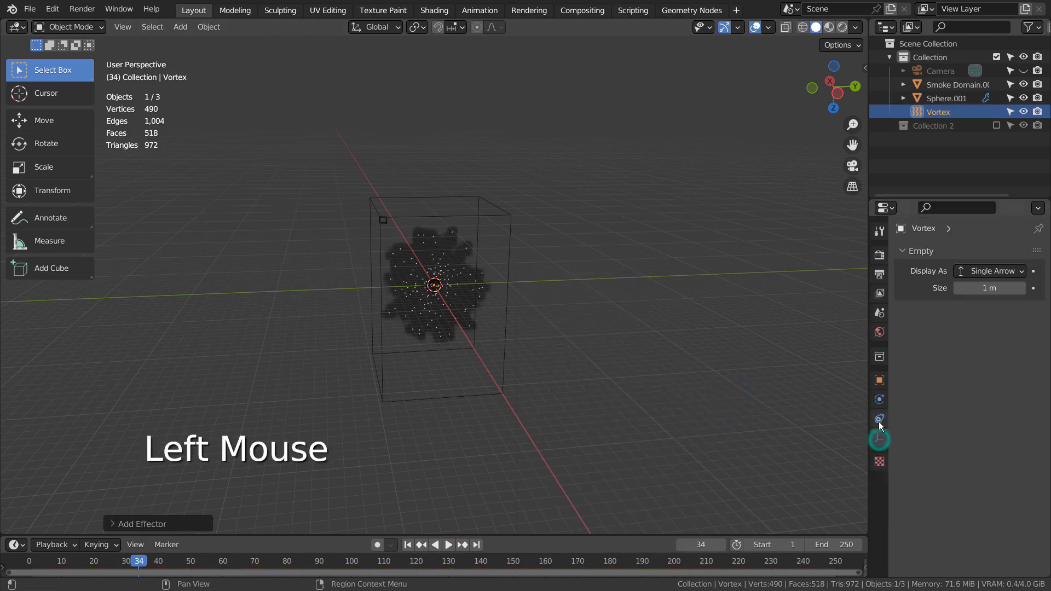
left_click(879, 420)
left_click(879, 400)
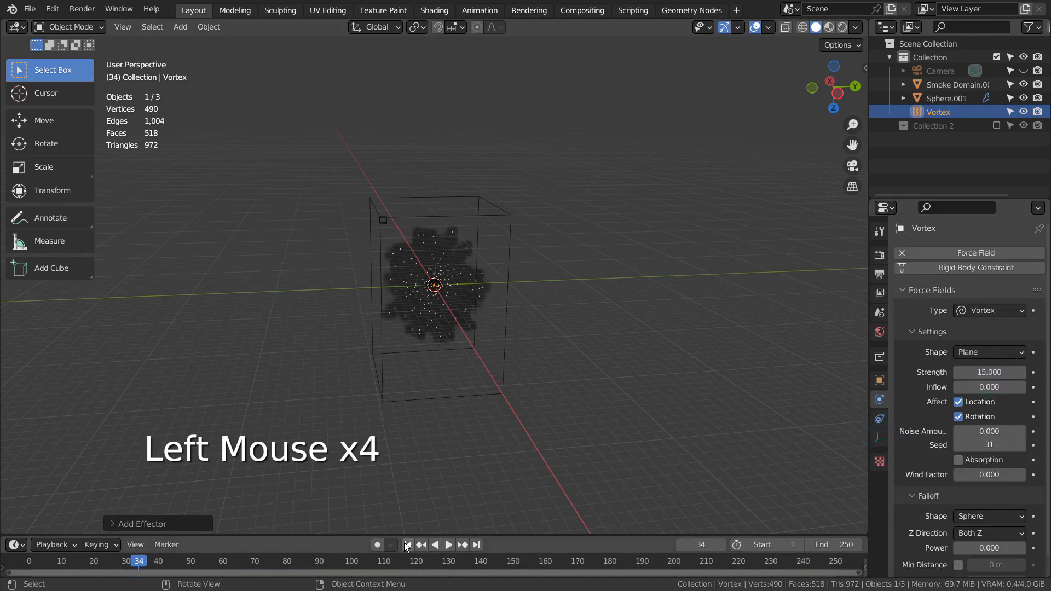
- Play the simulation from the first frame and examine how the vortex affects the smoke and particles
left_click(407, 545)
left_click(448, 545)
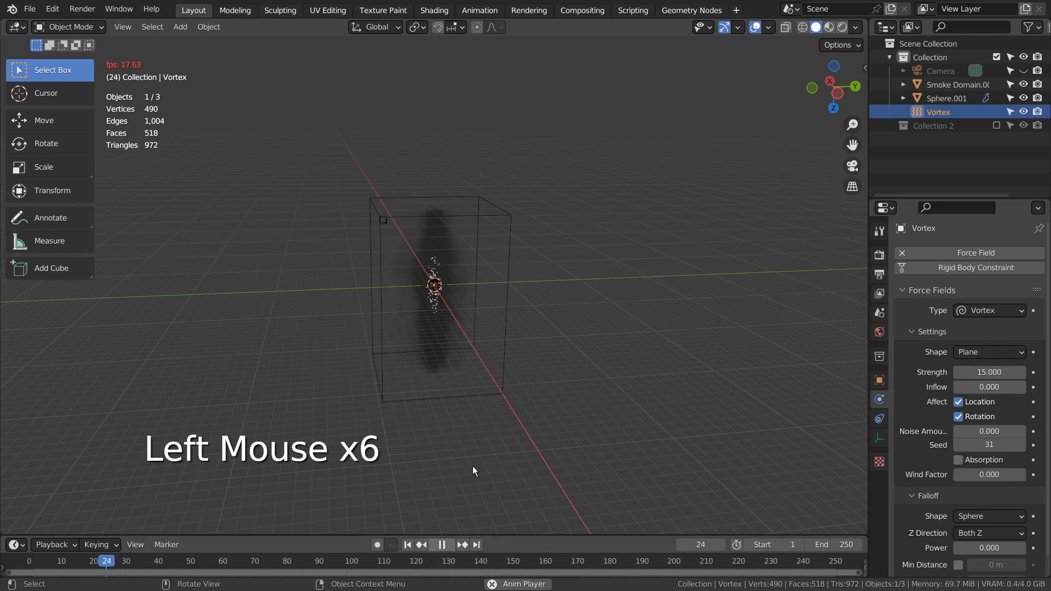
scroll(494, 407, "up", 6)
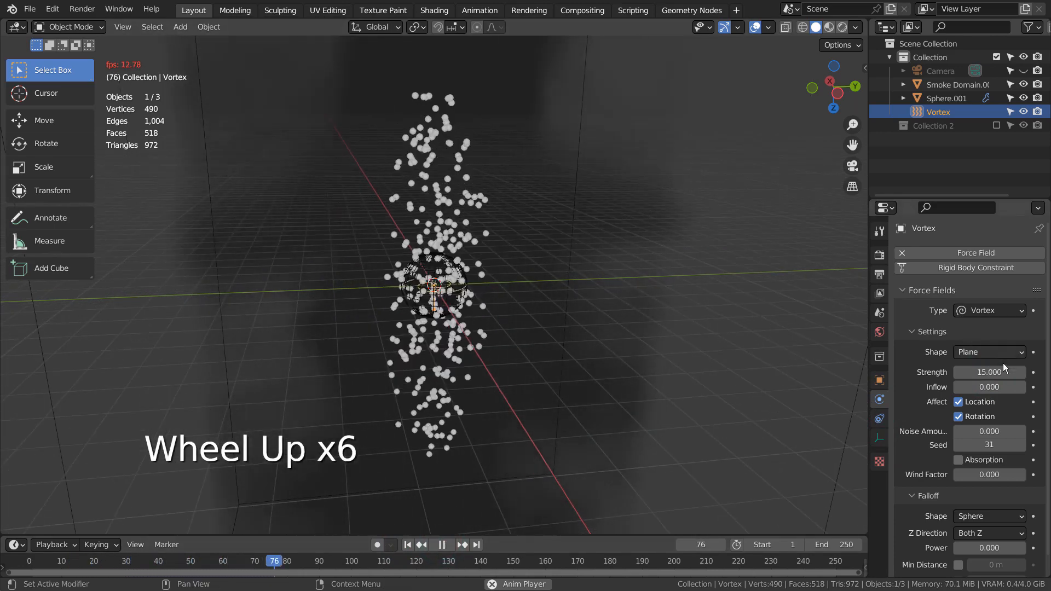
- Lower the vortex strength to 5 and pause the playback once its effect can be judged
left_click_drag(996, 371, 942, 371)
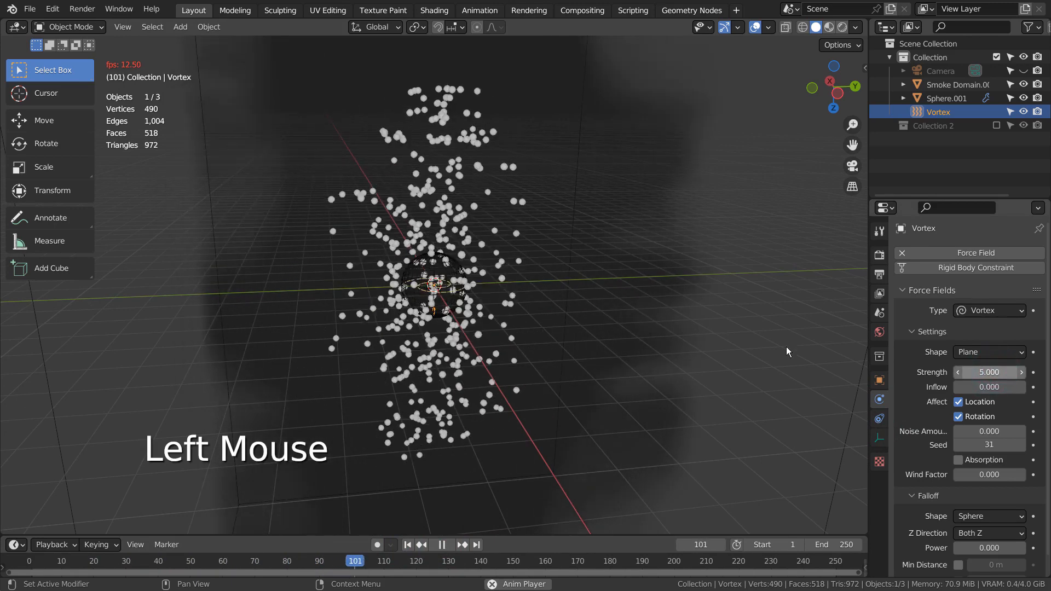
scroll(727, 355, "down", 2)
key("space")
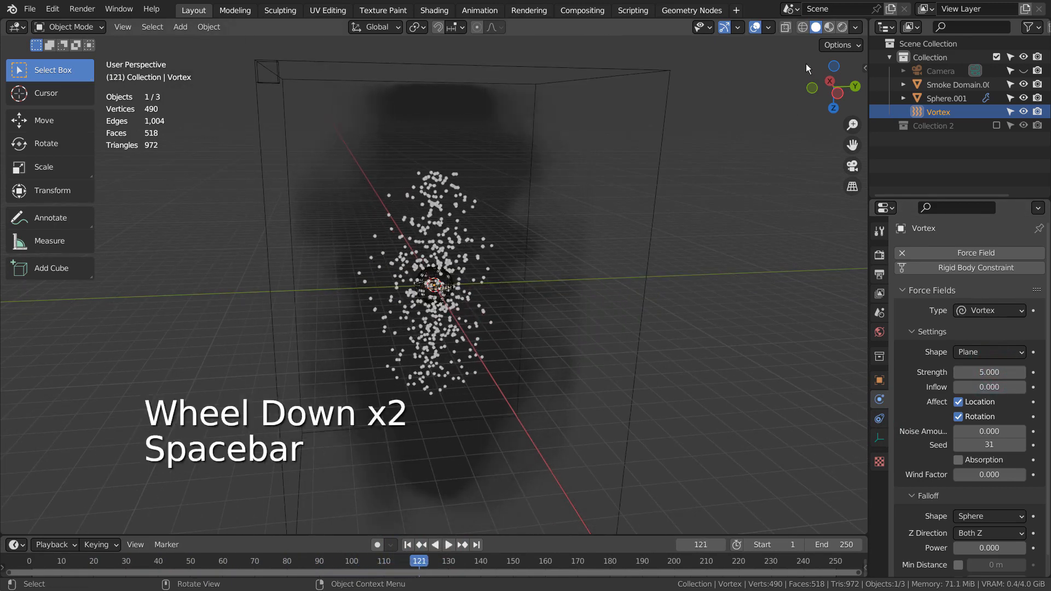
- Switch the viewport to Rendered shading and play a short stretch of the smoke simulation
left_click(841, 29)
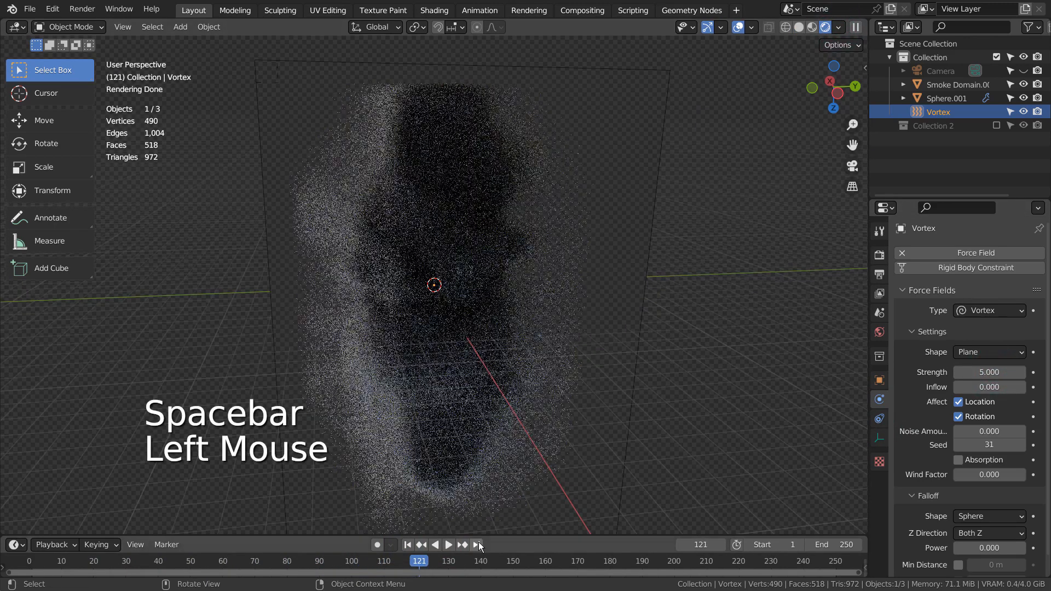
key("space")
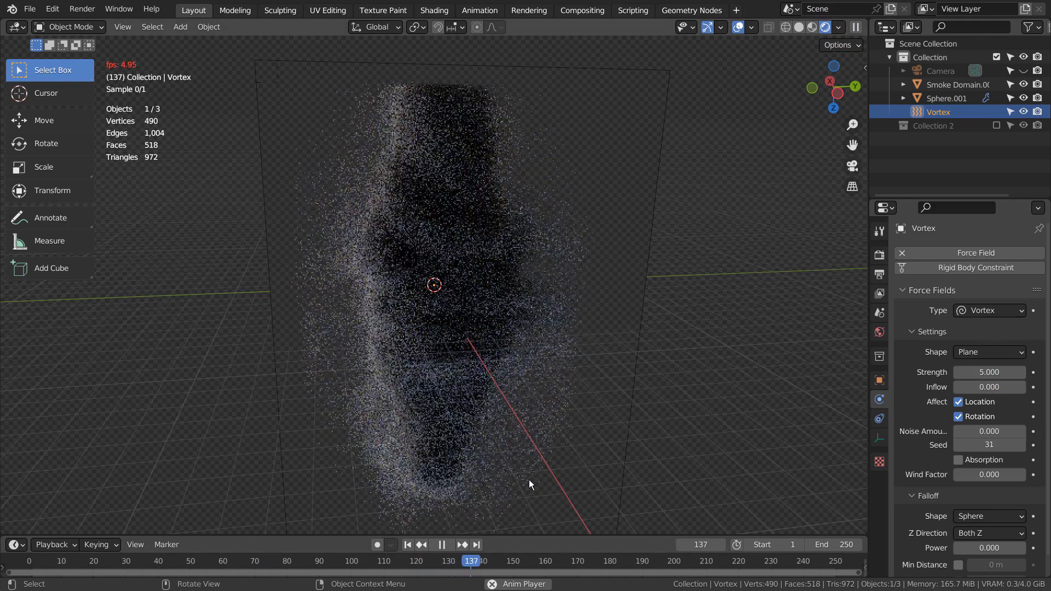
key("space")
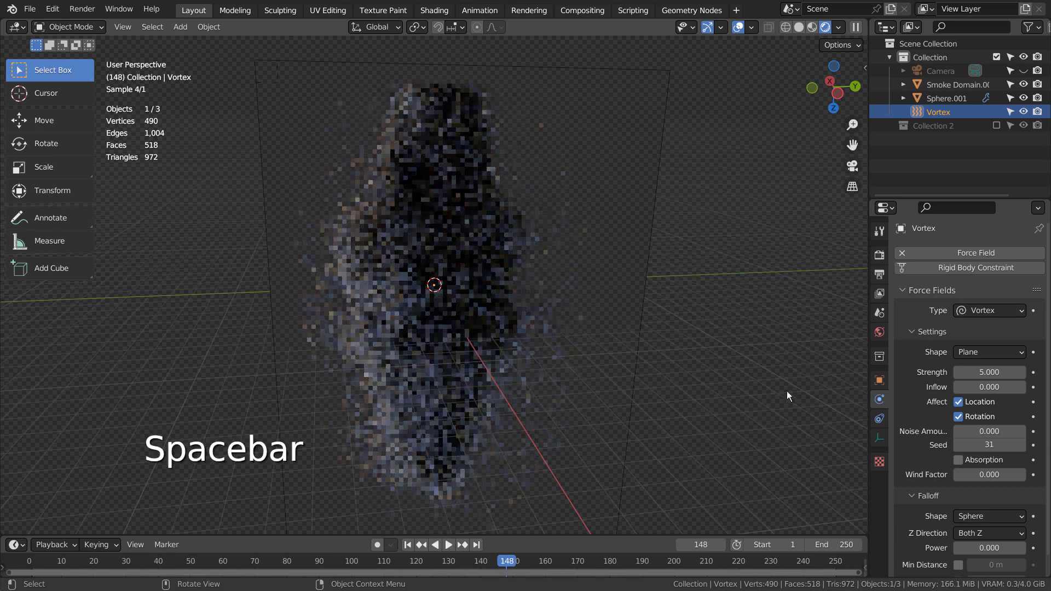
- Change the force field's type to Turbulence and play the rendered simulation to try its effect
left_click(988, 310)
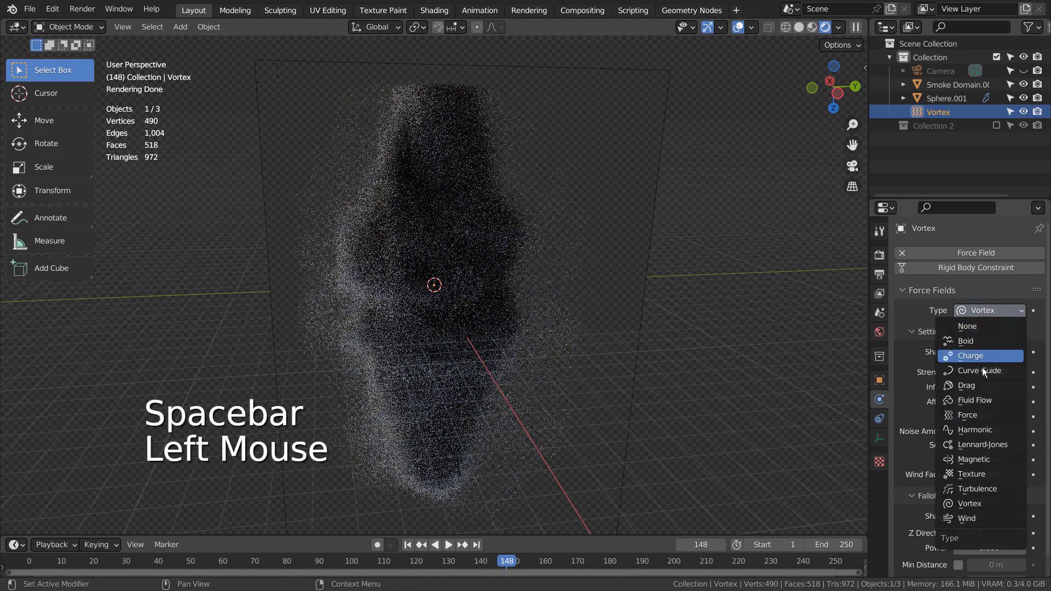
left_click(985, 489)
key("space")
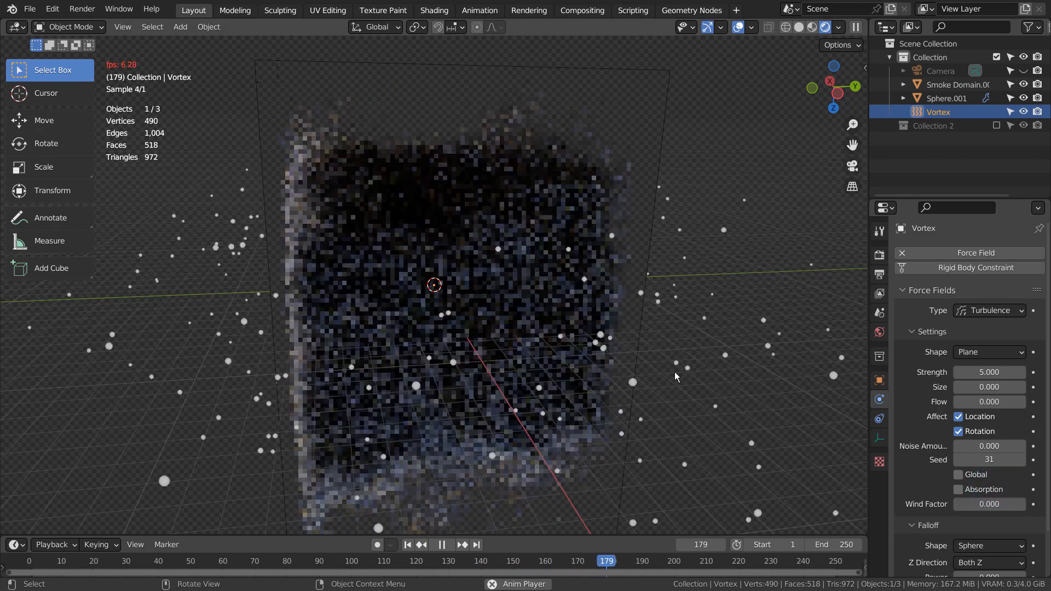
key("space")
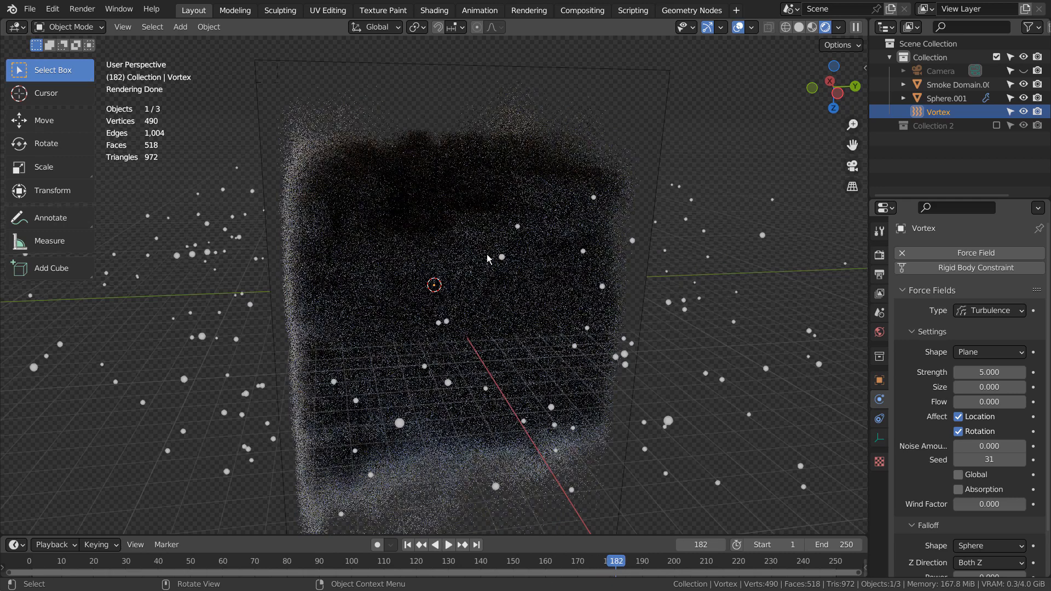
scroll(1010, 328, "up", 3)
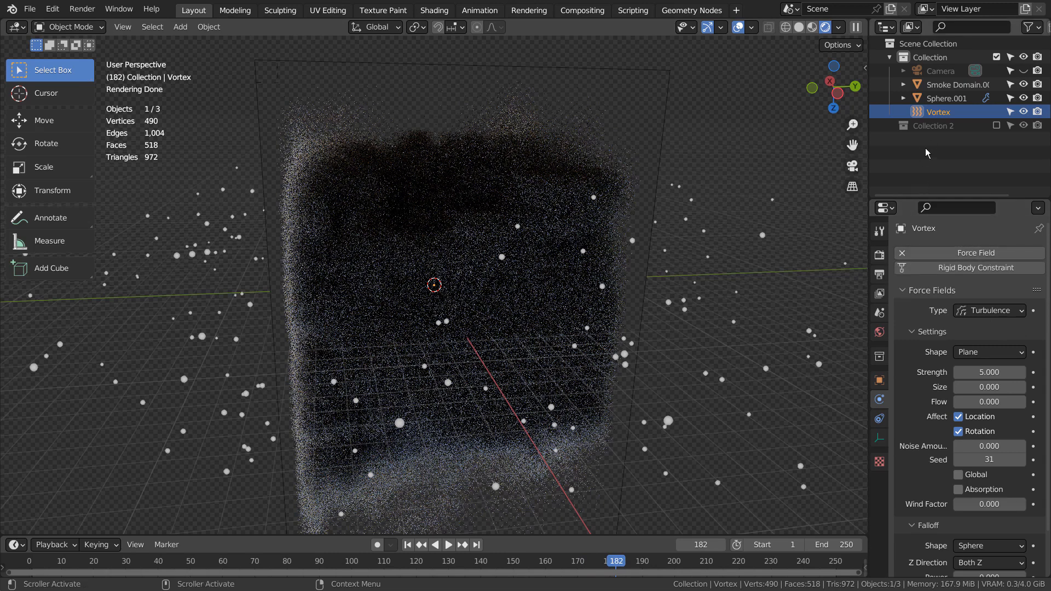
- Delete the force field object from the scene
left_click(924, 112)
key("x")
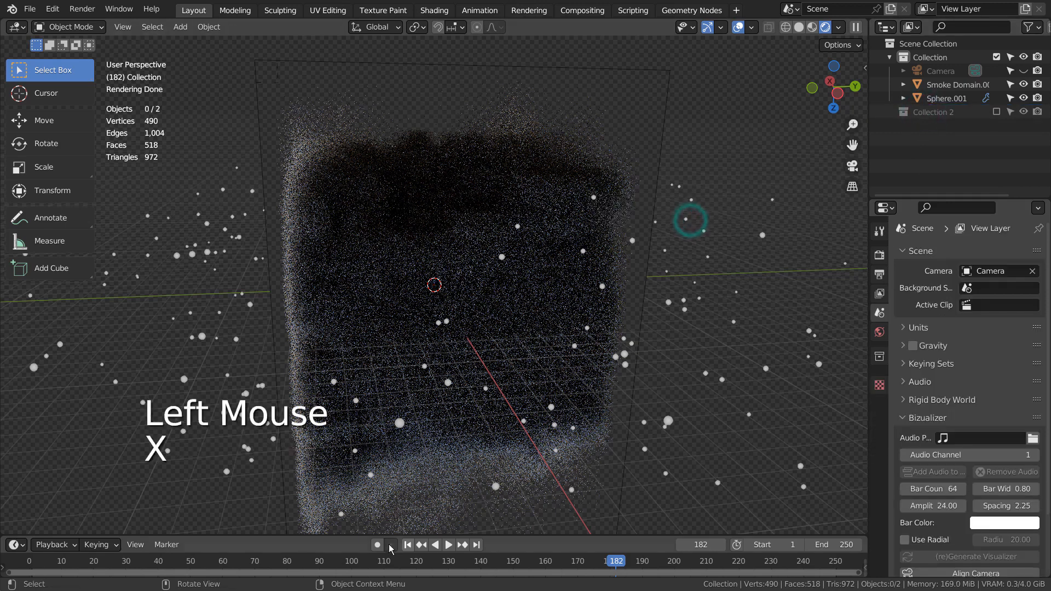
- Play the rendered smoke explosion from the first frame, stop at frame 41, and inspect its shape from another angle
left_click(408, 545)
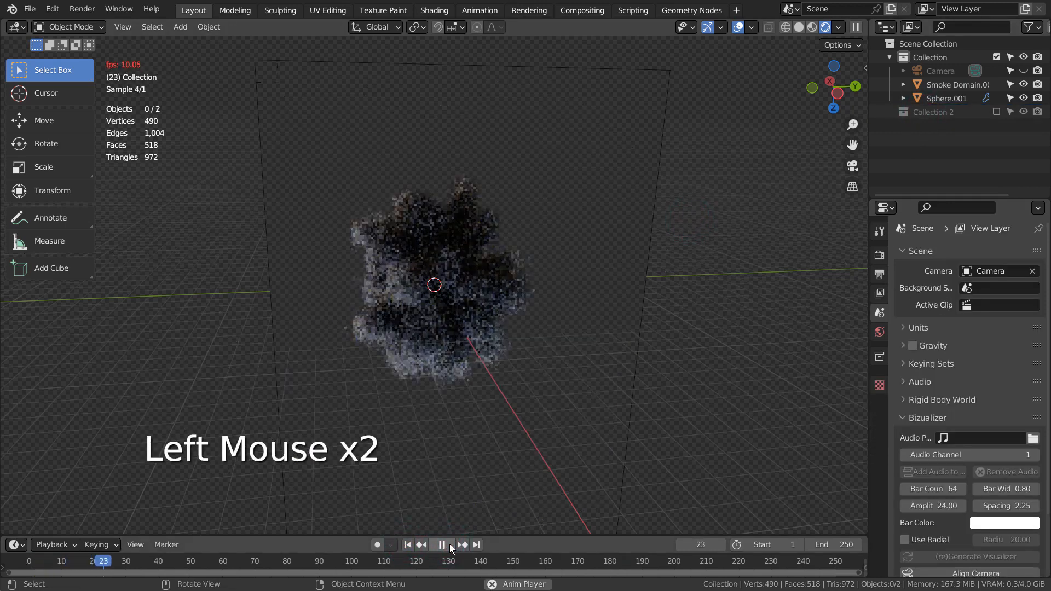
left_click(442, 545)
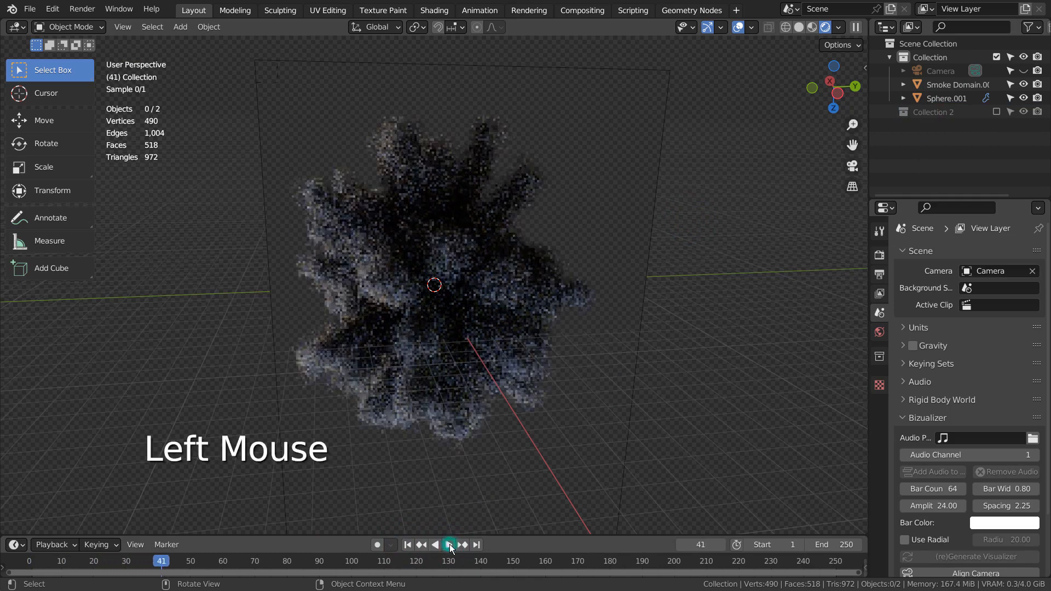
middle_click_drag(452, 447, 531, 417)
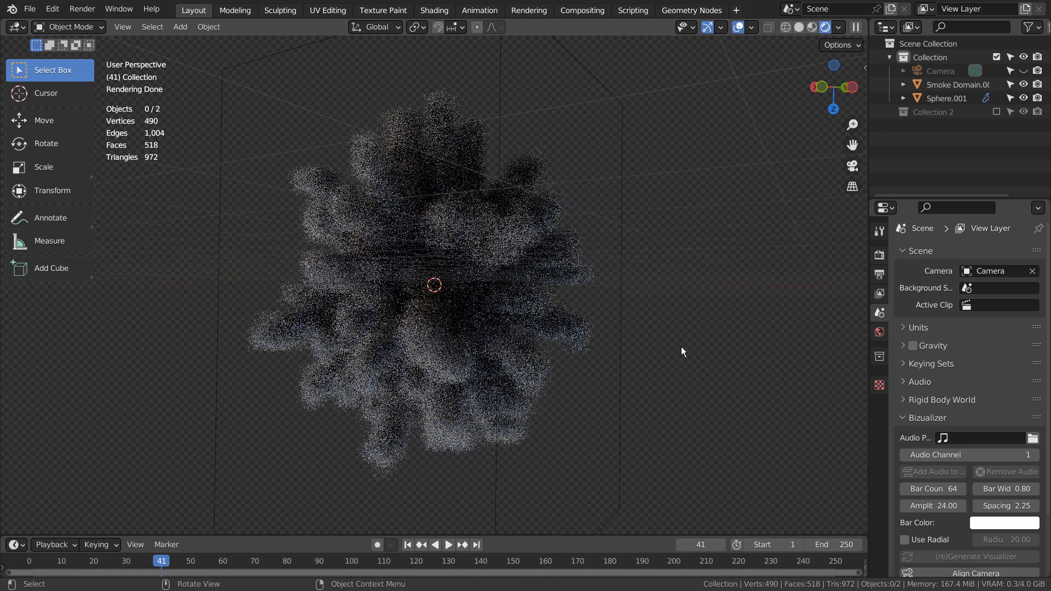
- Select the smoke domain and open its material in the Shading workspace
left_click(507, 104)
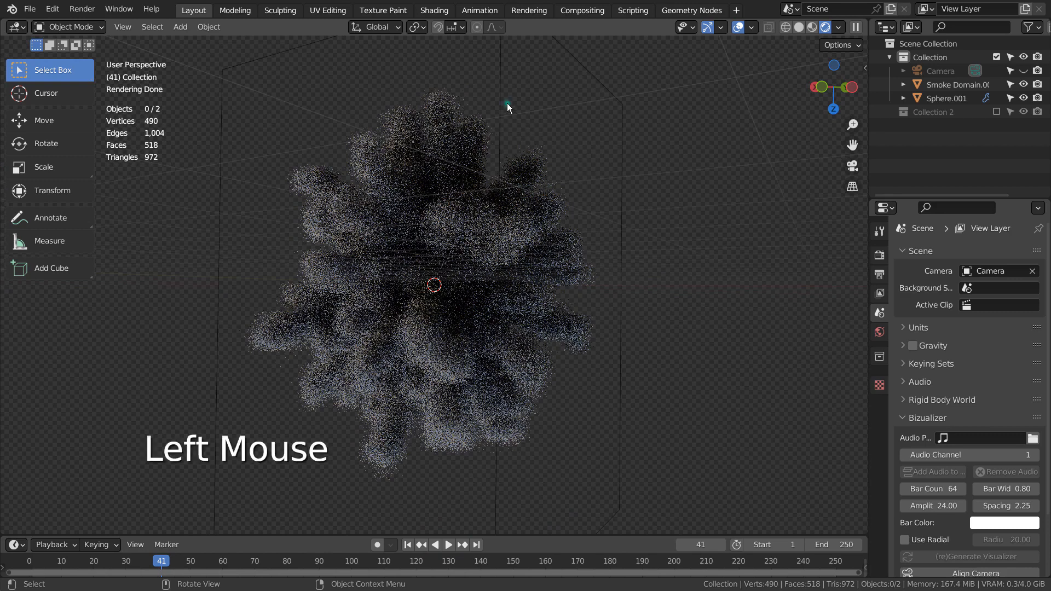
left_click(434, 12)
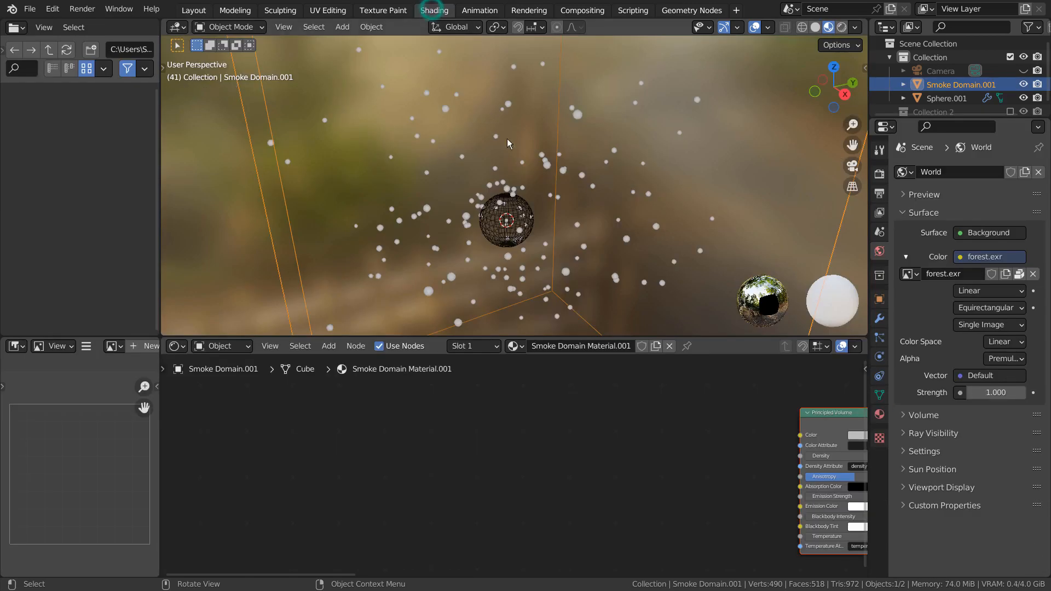
- Show the smoke in rendered shading and change the Principled Volume color to a bright, saturated blue
key("Home")
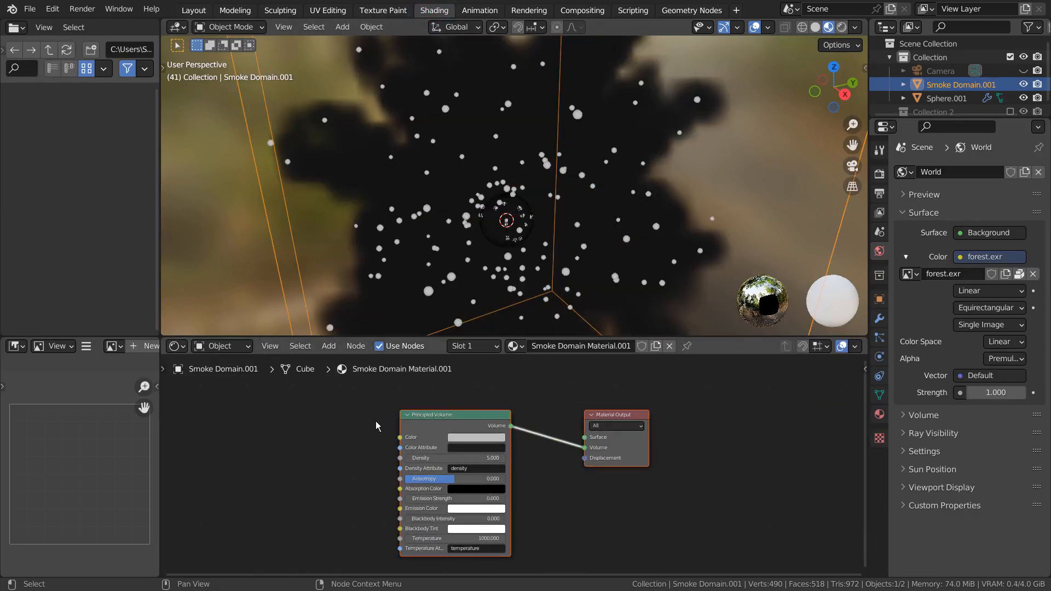
left_click(843, 28)
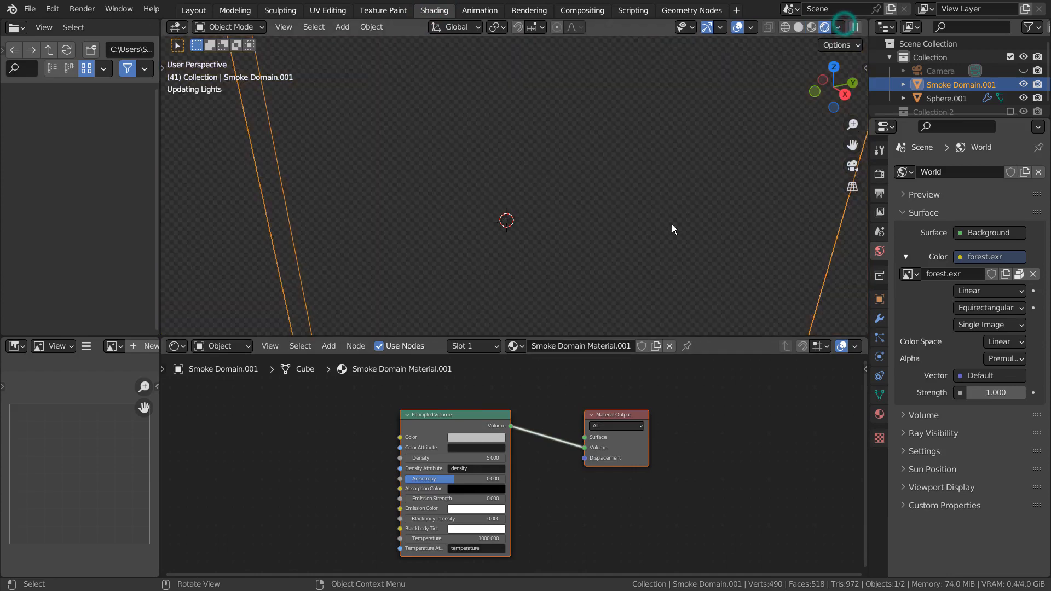
left_click(489, 437)
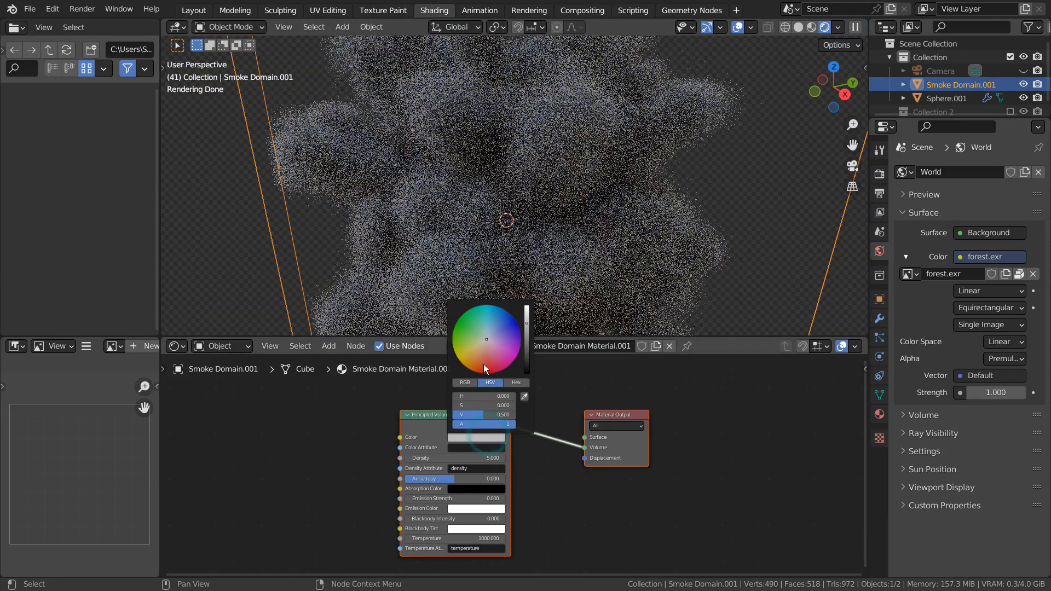
left_click_drag(484, 364, 494, 305)
scroll(512, 308, "up", 10)
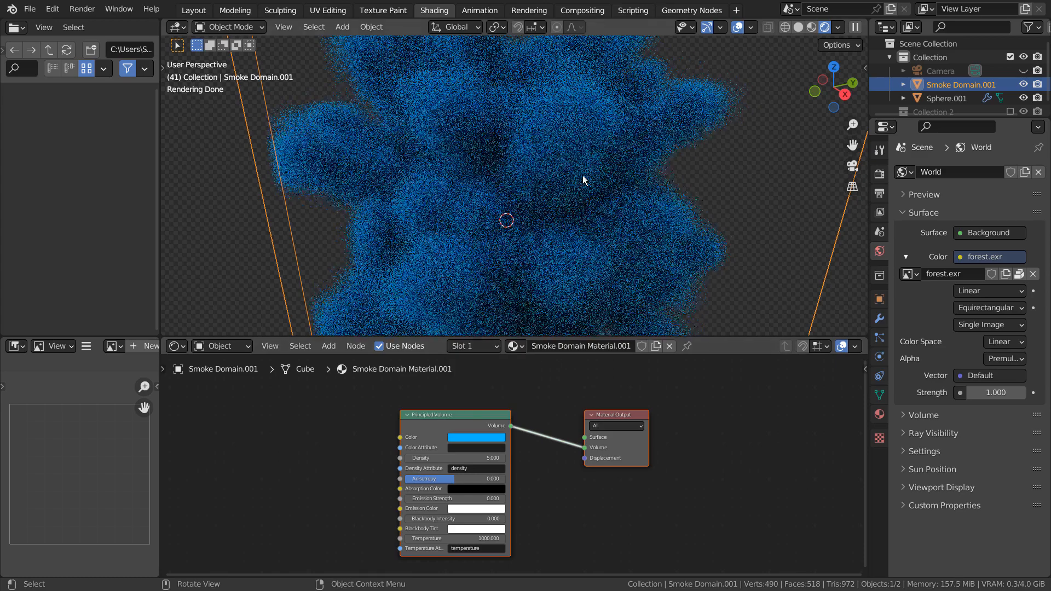
scroll(584, 179, "down", 5)
middle_click_drag(611, 199, 580, 227)
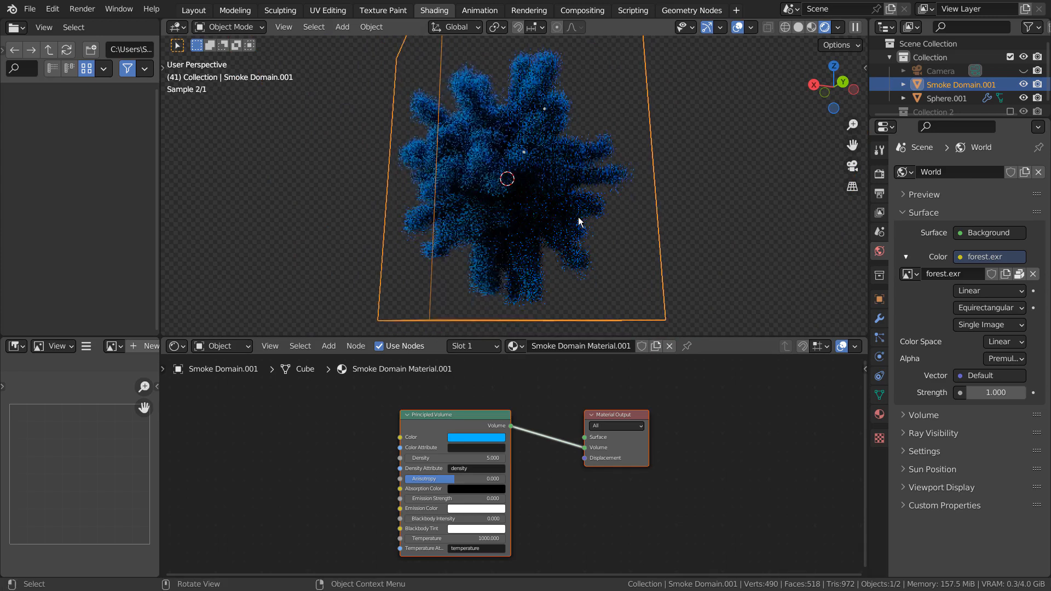
- Return to the Layout workspace and hide the viewport overlays to view the blue smoke explosion unobstructed
left_click(194, 10)
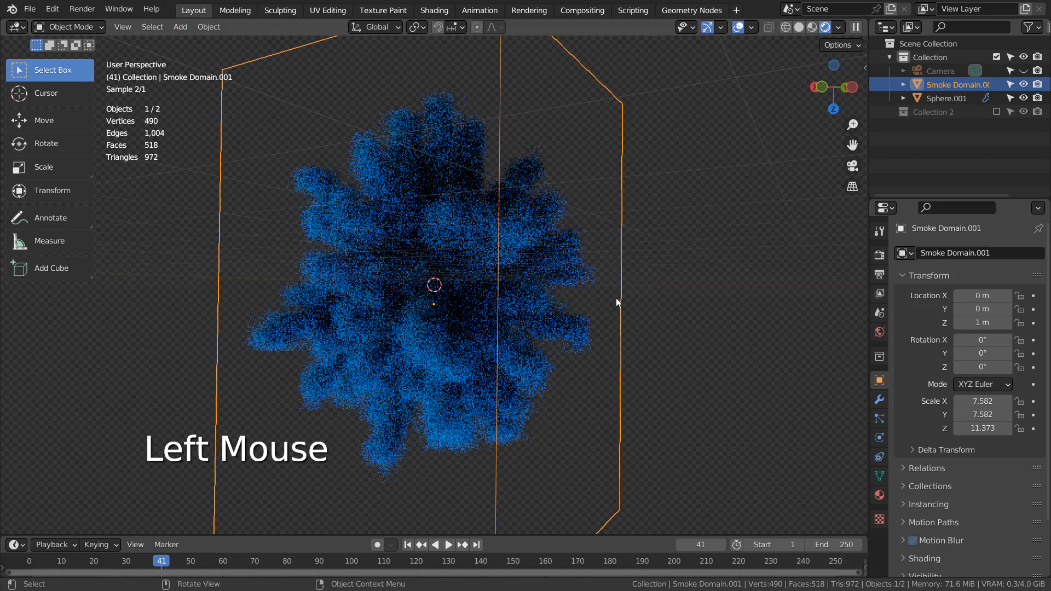
scroll(616, 298, "down", 2)
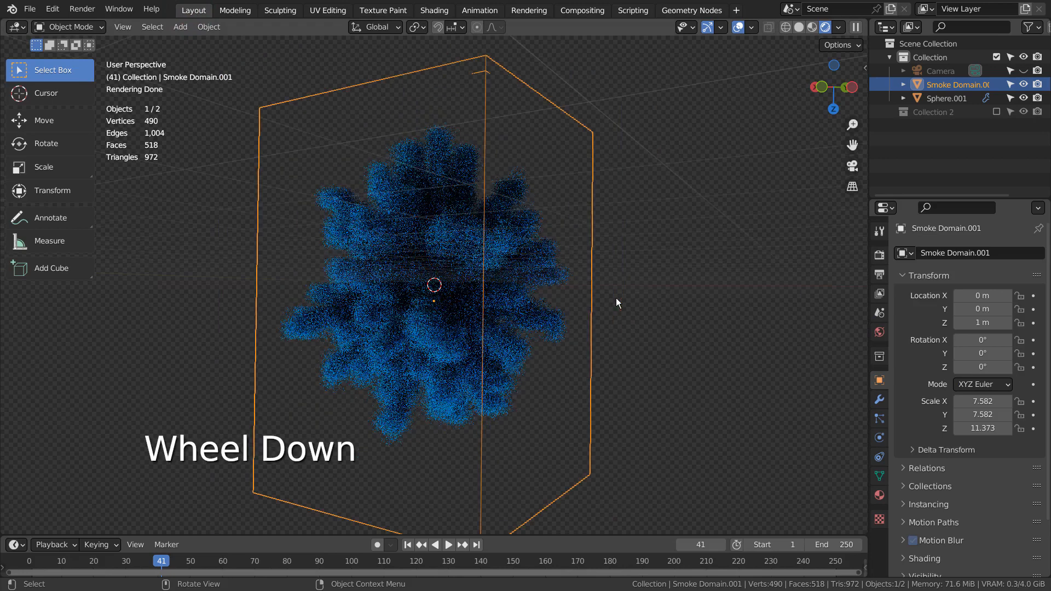
scroll(616, 301, "up", 3)
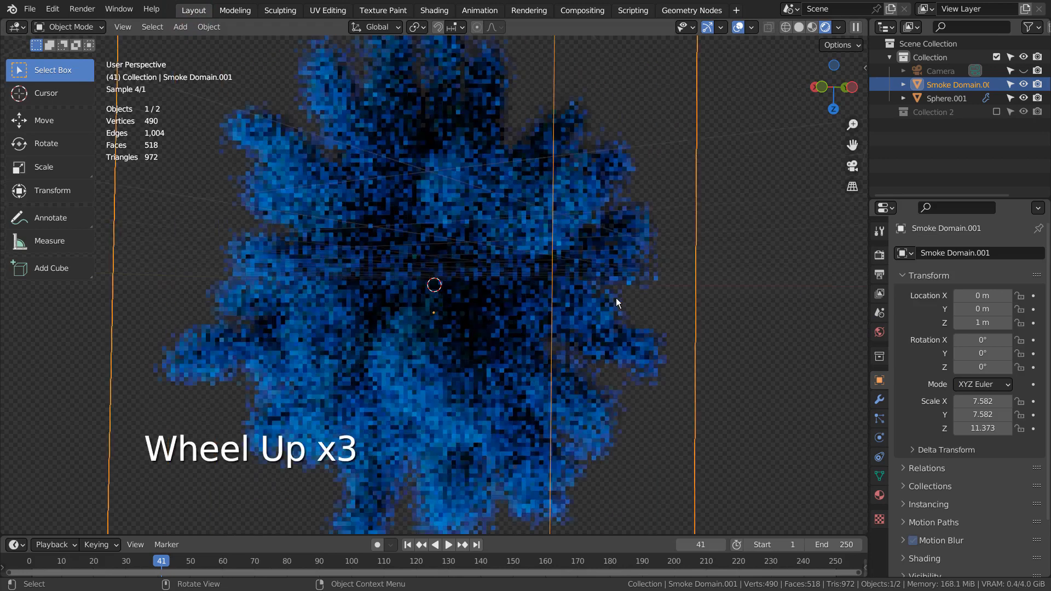
scroll(616, 300, "down", 1)
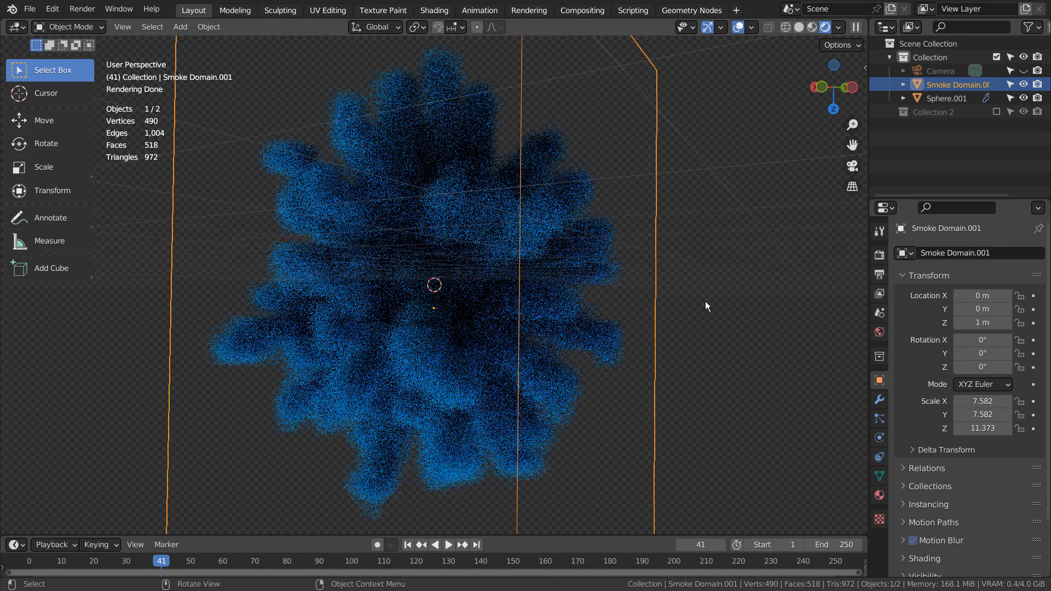
left_click(740, 28)
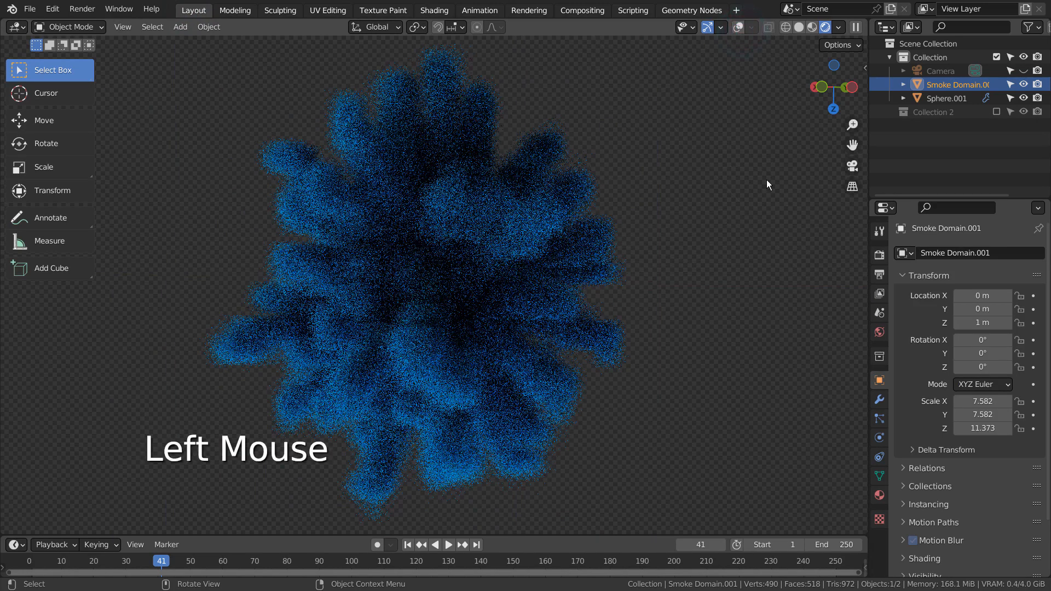